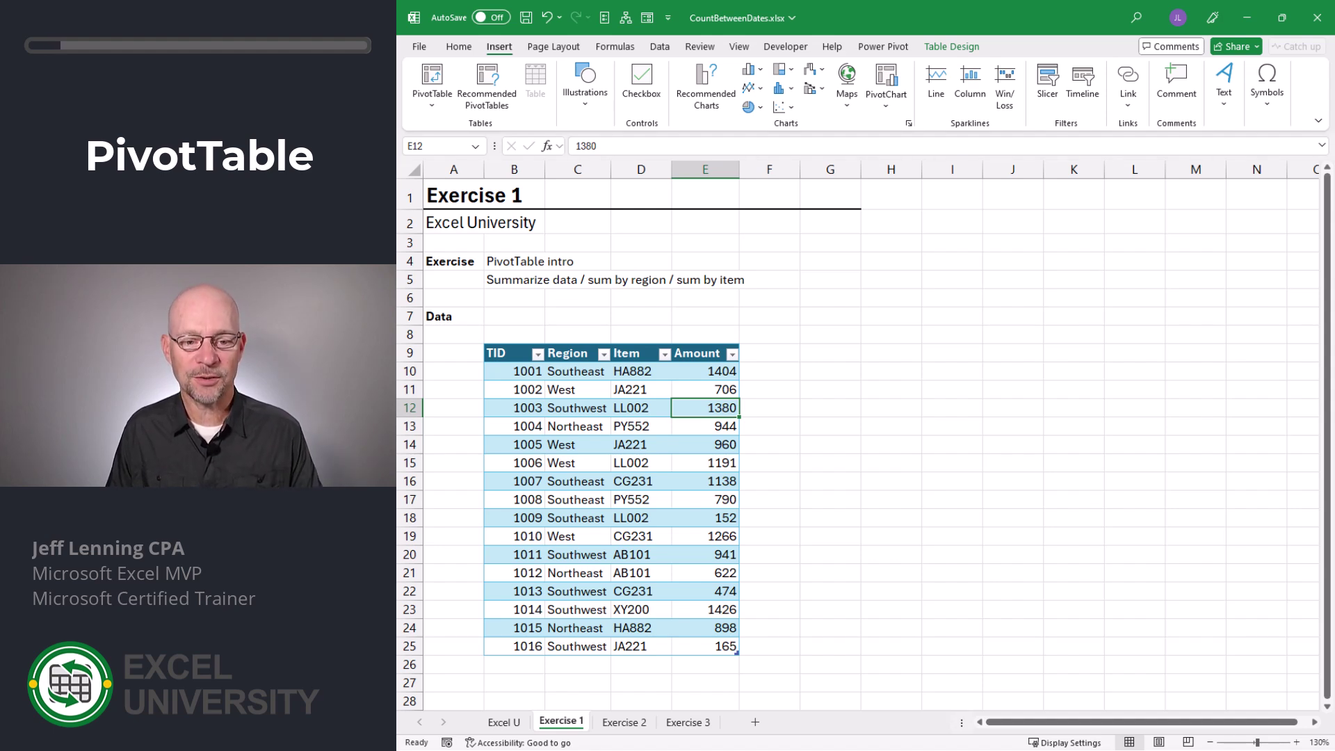
Insert a PivotTable based on the Exercise 1 data table in the existing worksheet at cell G9
left_click(577, 370)
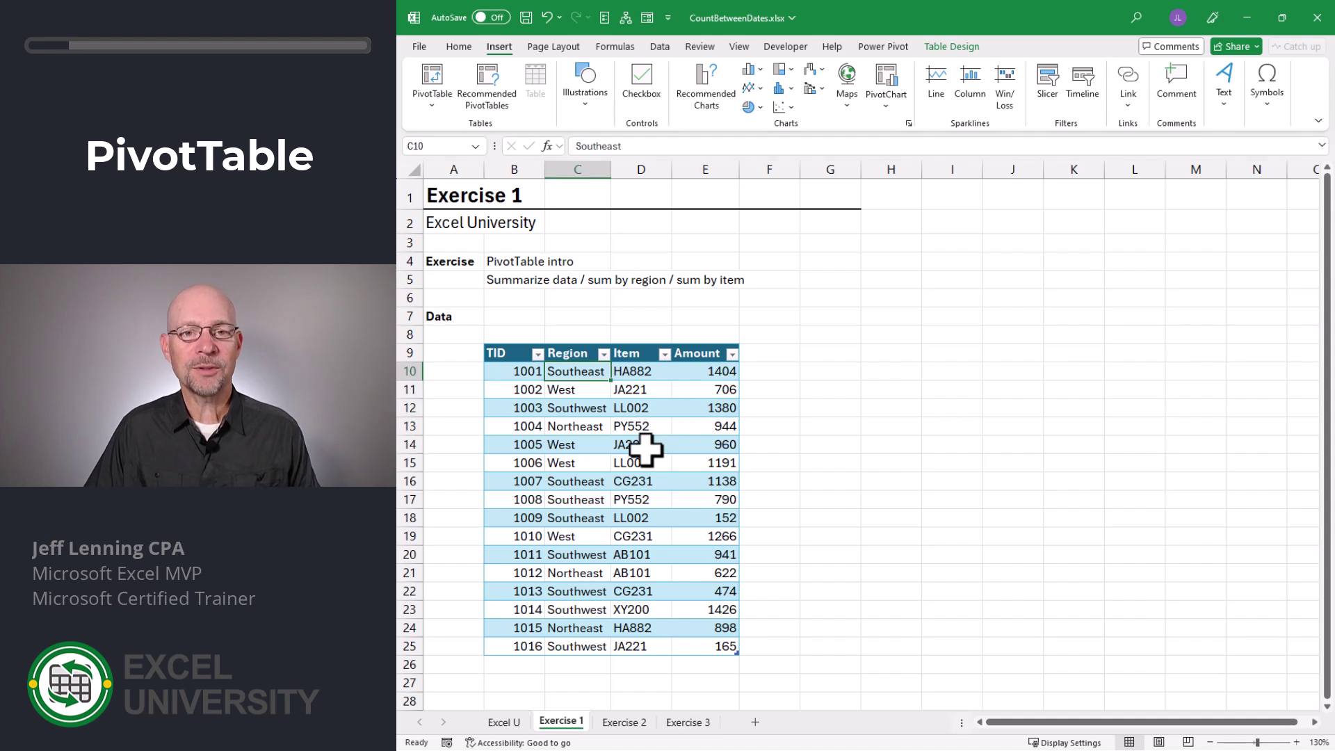
left_click(642, 371)
left_click(643, 443)
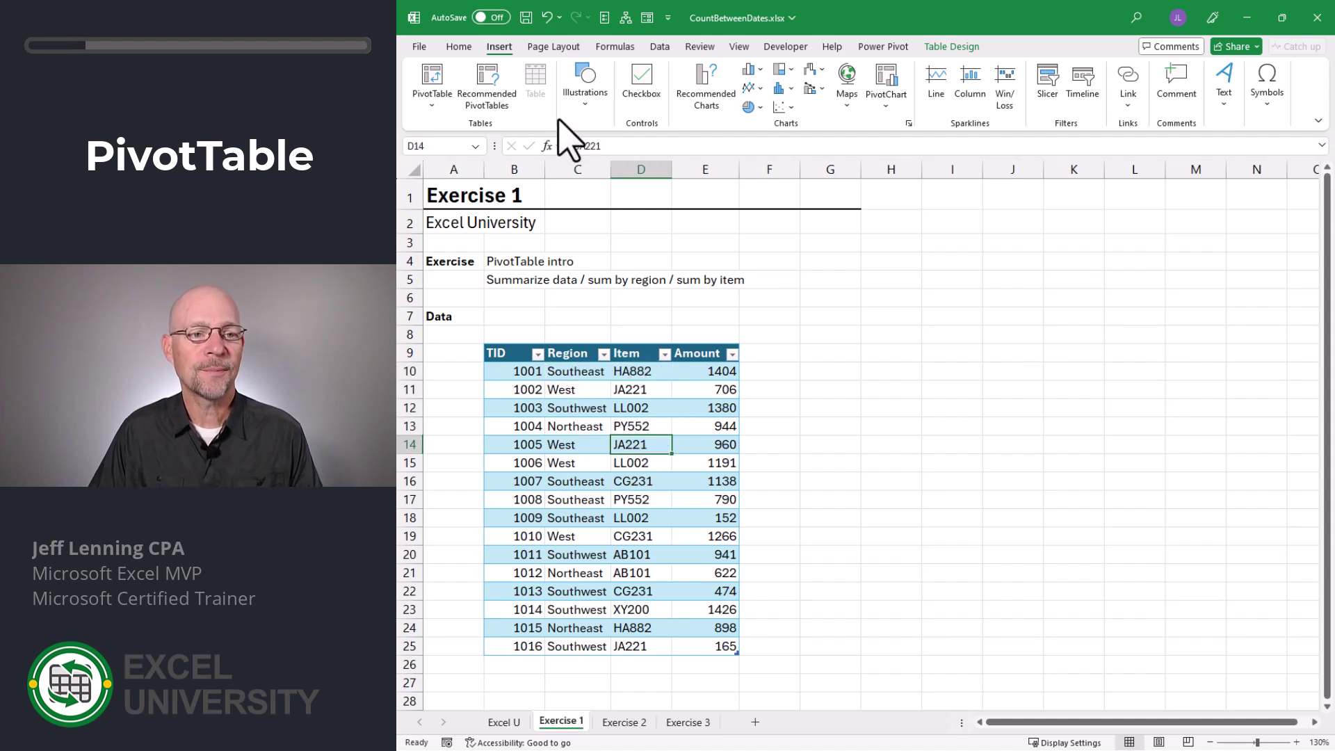
left_click(434, 78)
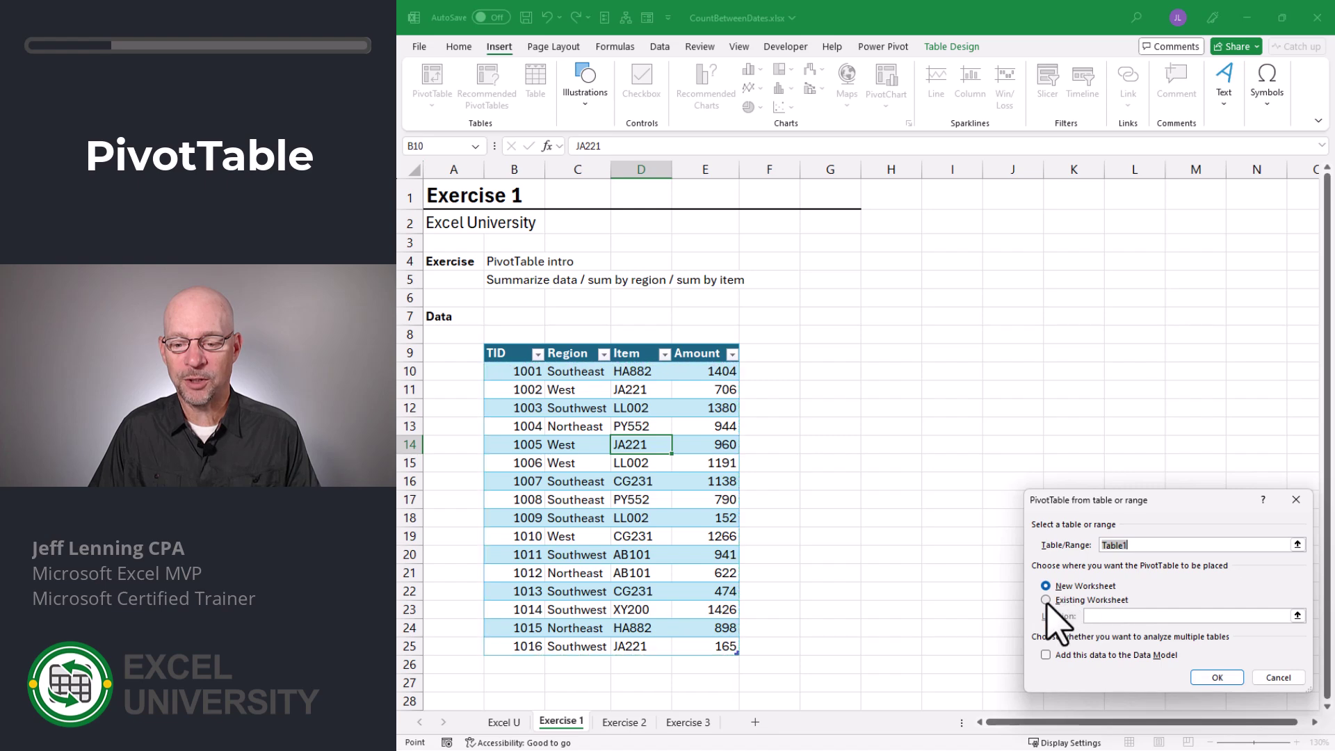
left_click(841, 356)
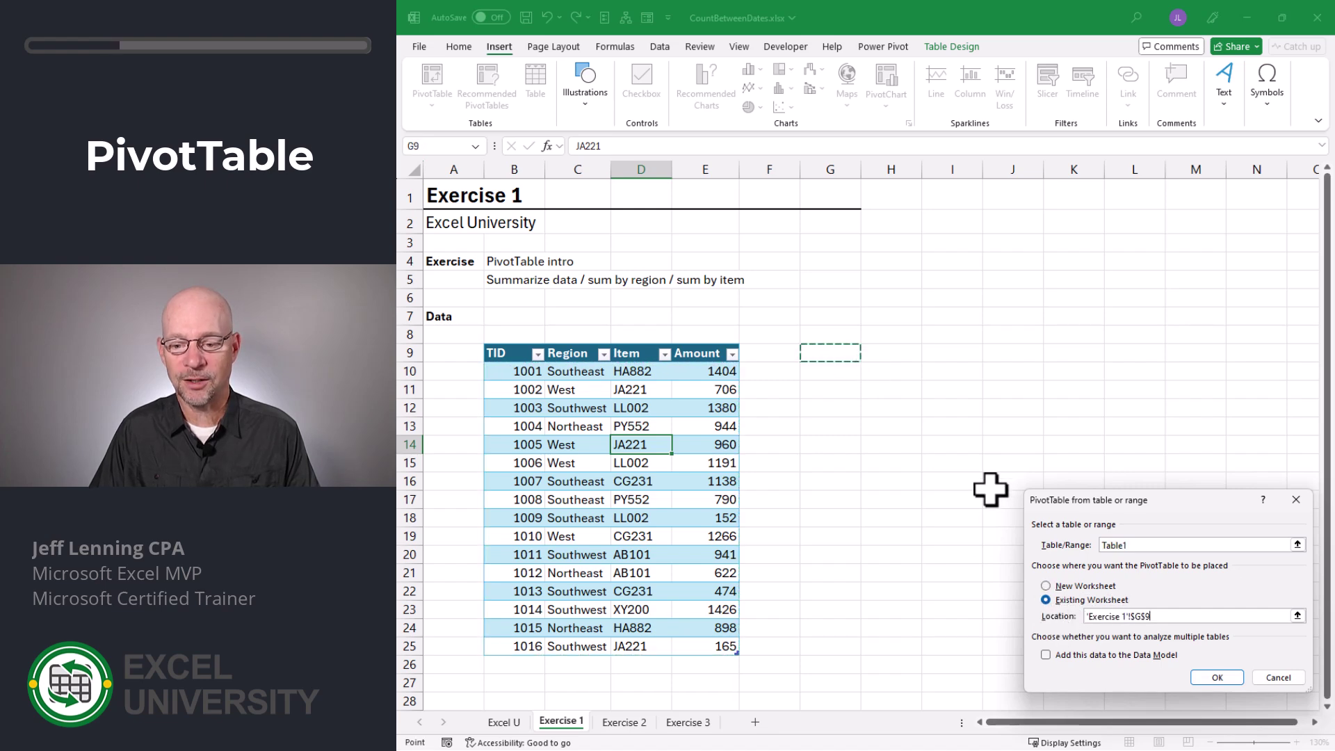
left_click(1217, 680)
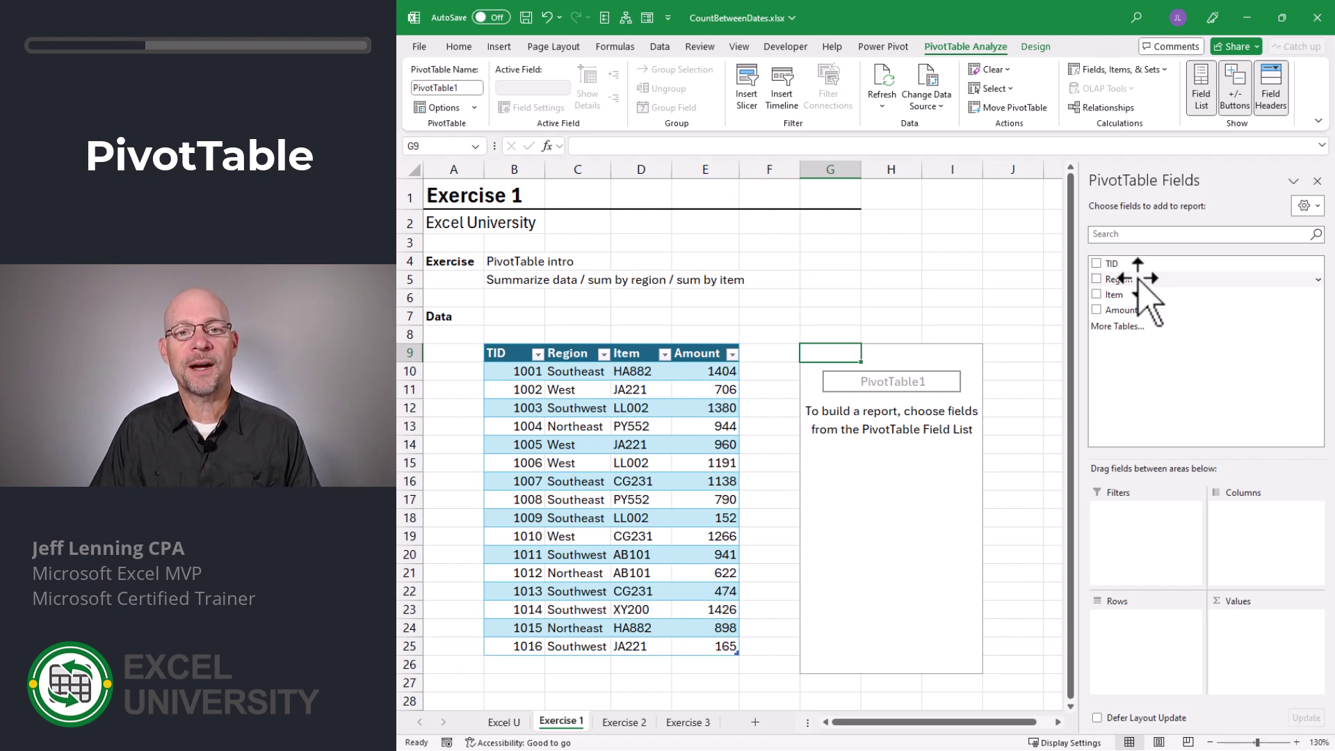
Summarize Amount by Region in the PivotTable, with Region as rows and Amount as values
left_click_drag(1137, 278, 1144, 653)
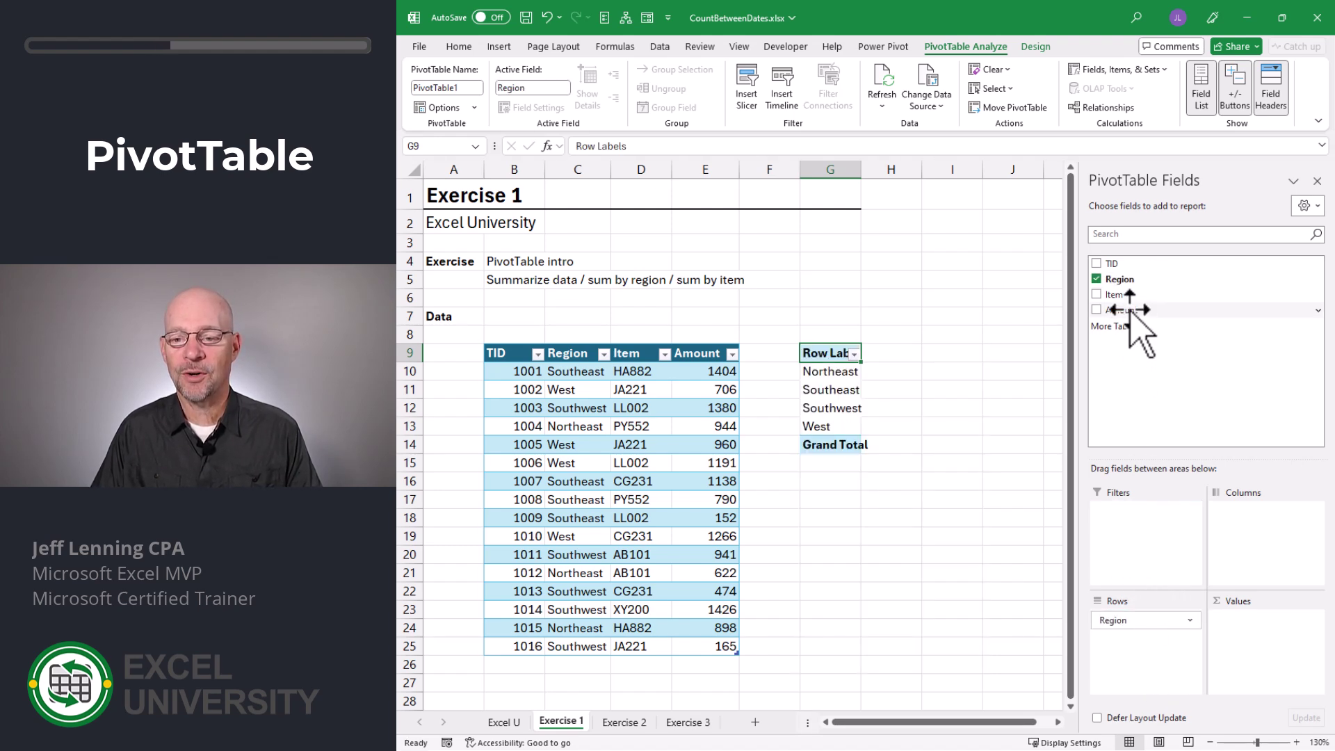
left_click_drag(1129, 310, 1245, 551)
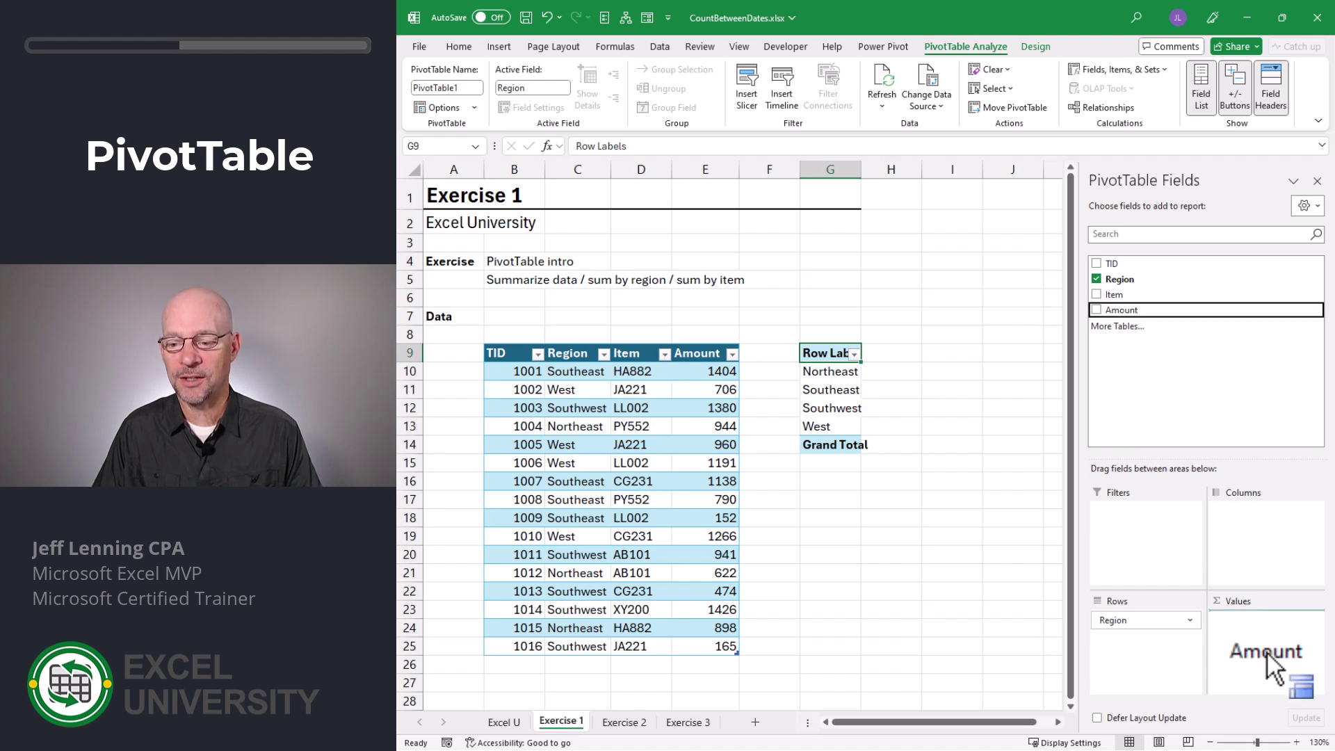
left_click_drag(1266, 651, 1266, 651)
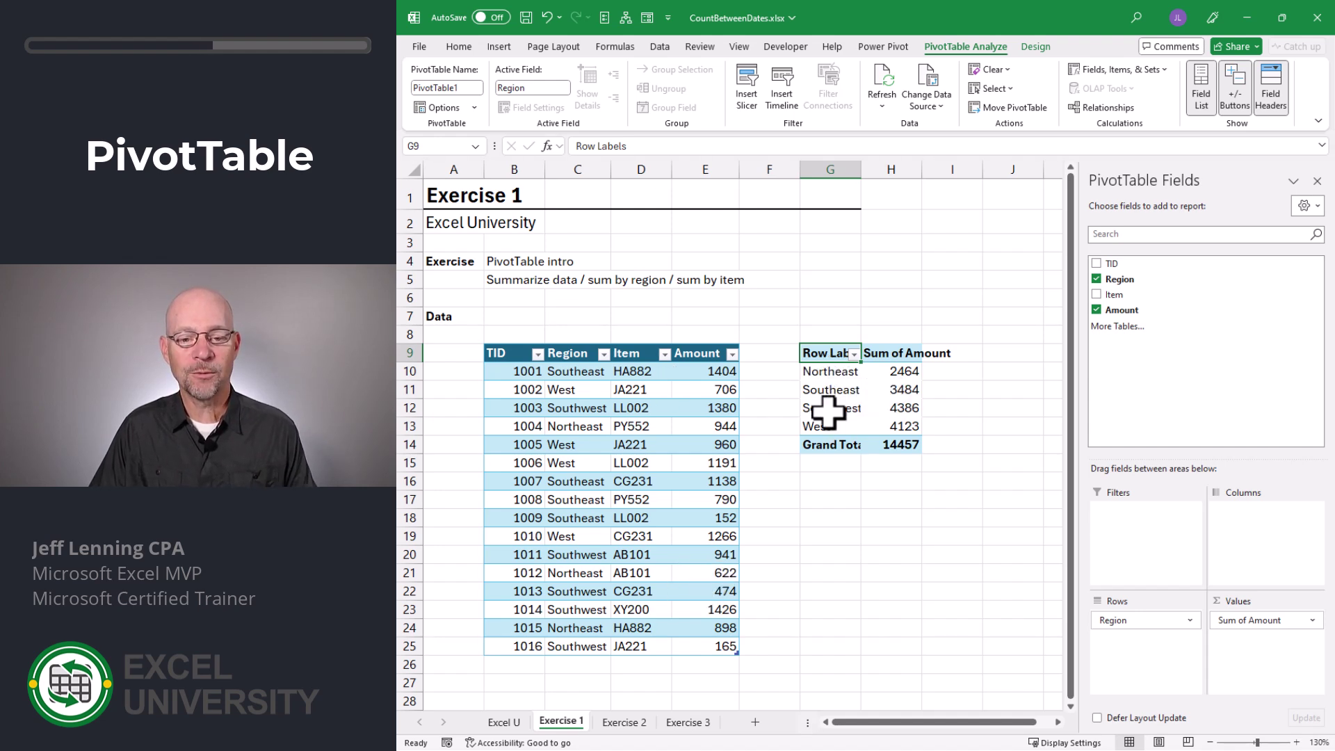
Add a total row to the Exercise 1 data table
left_click(709, 370)
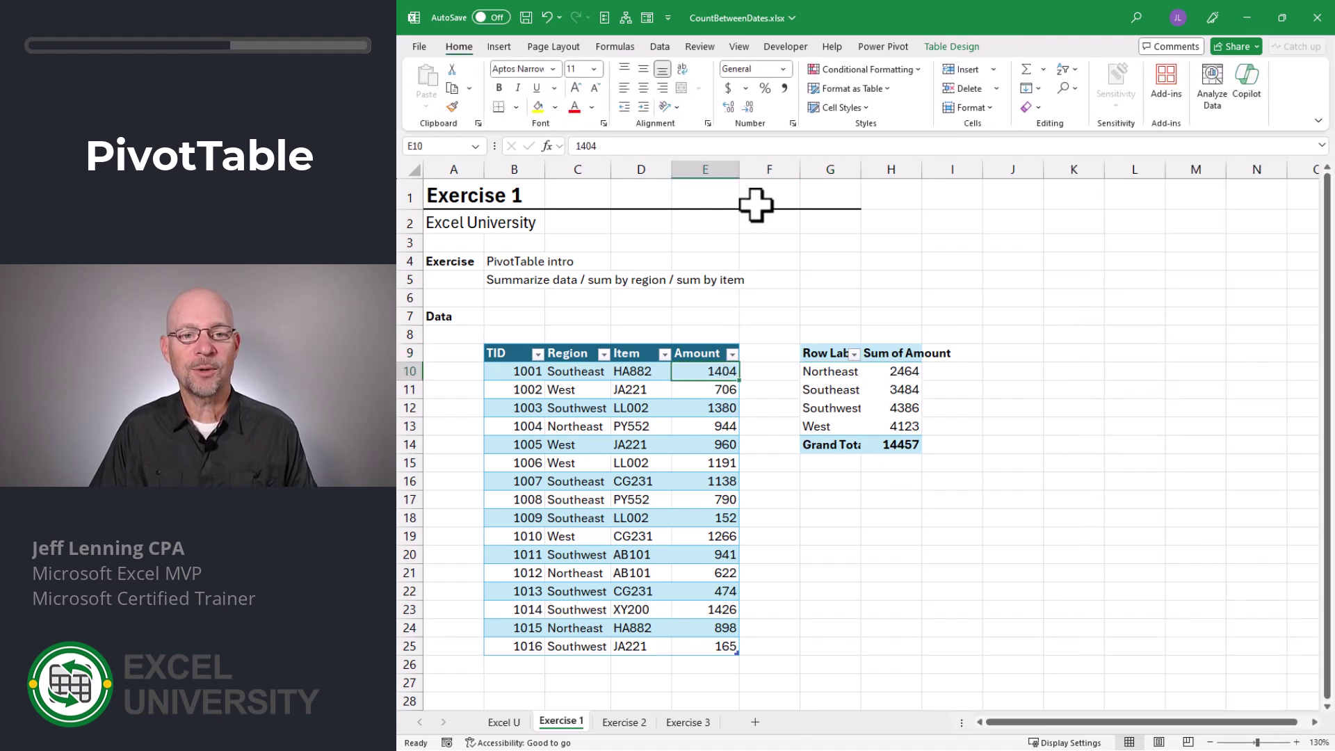
left_click(951, 46)
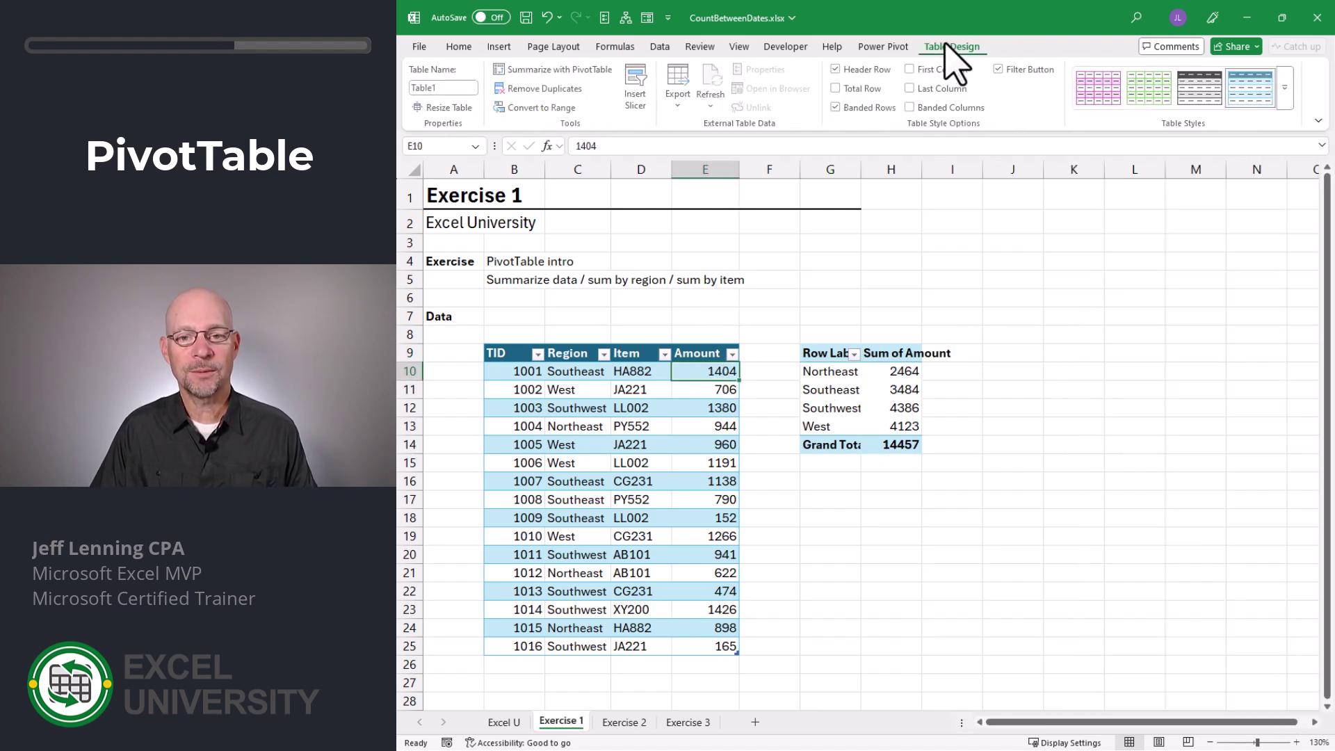
left_click(837, 88)
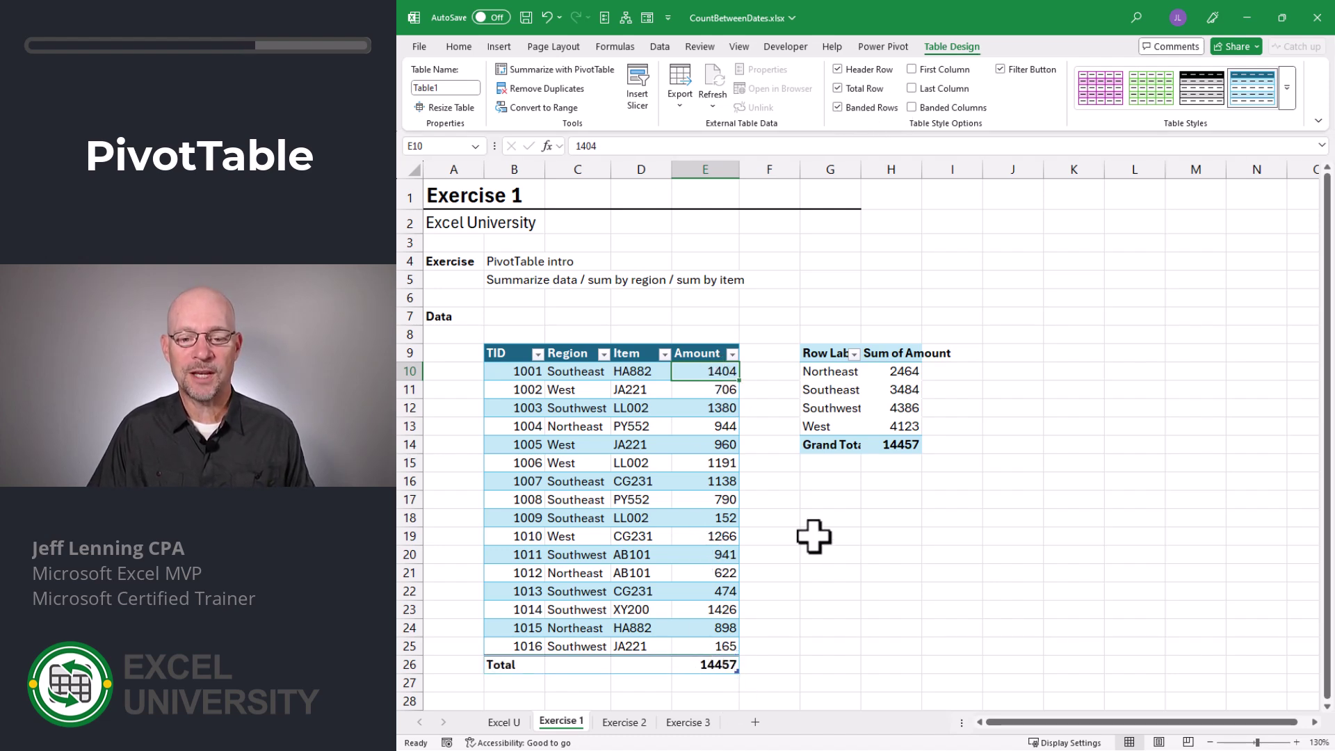
Replace Region with Item as the row field of the Exercise 1 PivotTable
left_click(897, 369)
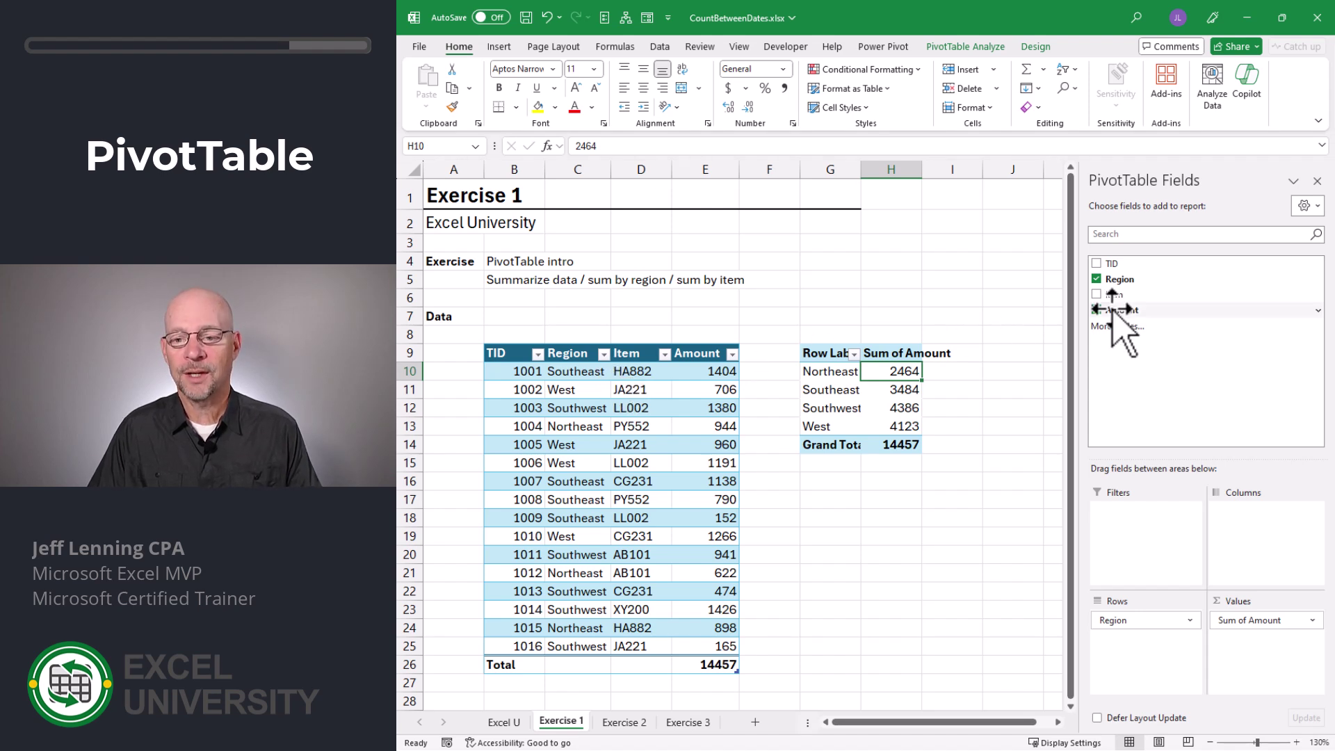
left_click(1097, 279)
left_click_drag(1120, 297, 1146, 660)
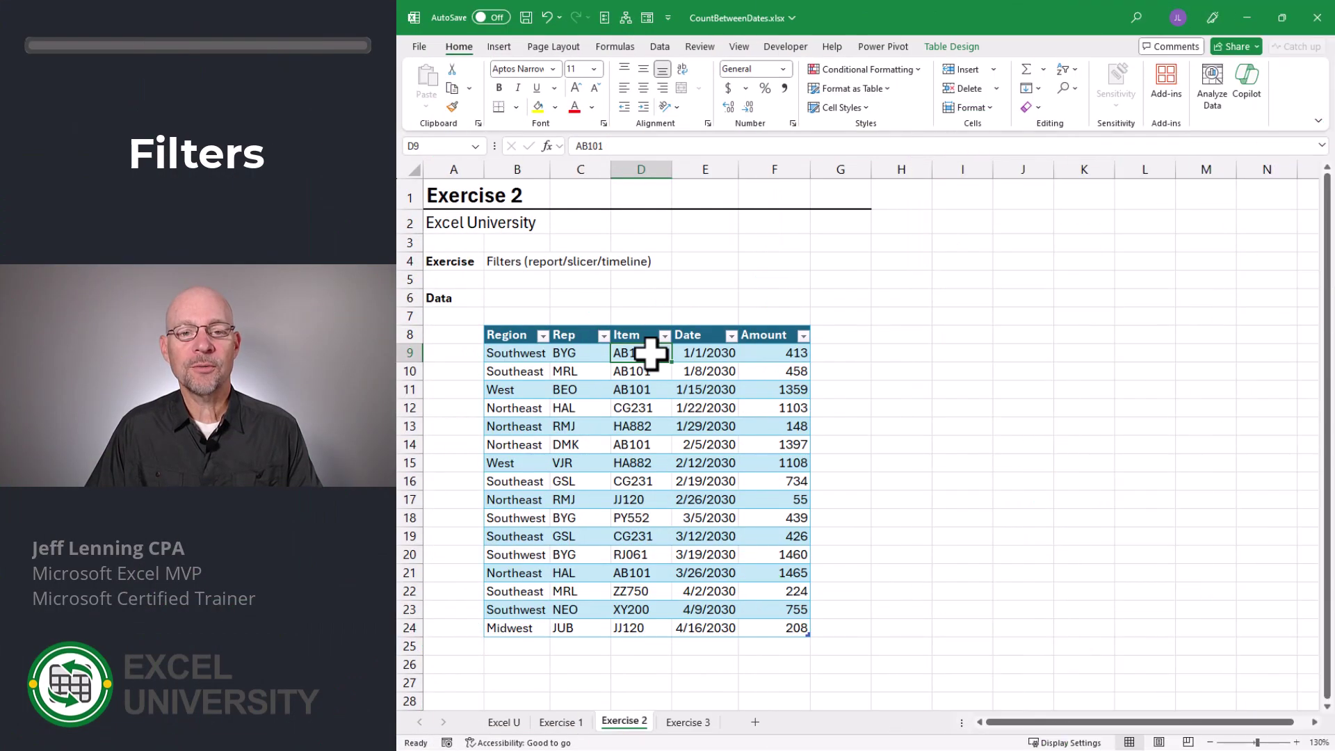
Insert a PivotTable from the Exercise 2 data table at cell H8 of the existing worksheet, with Region as rows and Amount as values
left_click(500, 46)
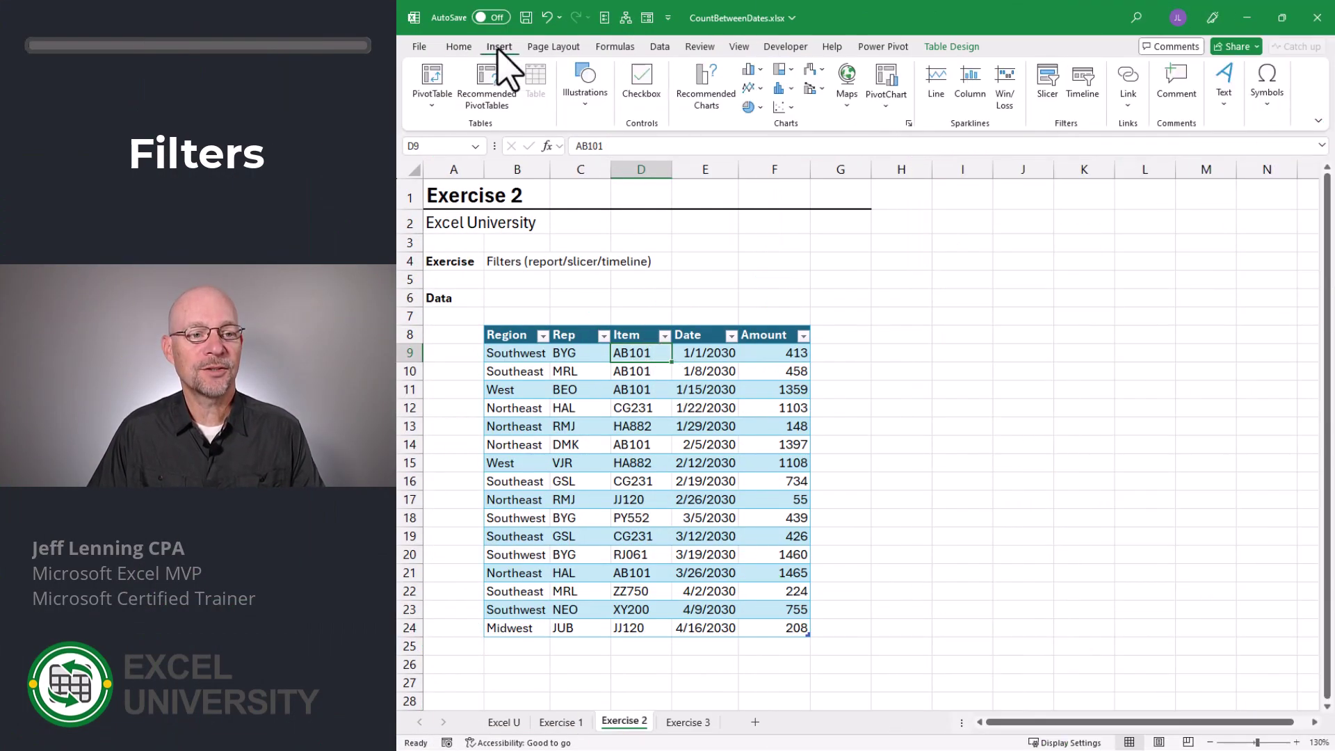
left_click(440, 78)
left_click(1049, 599)
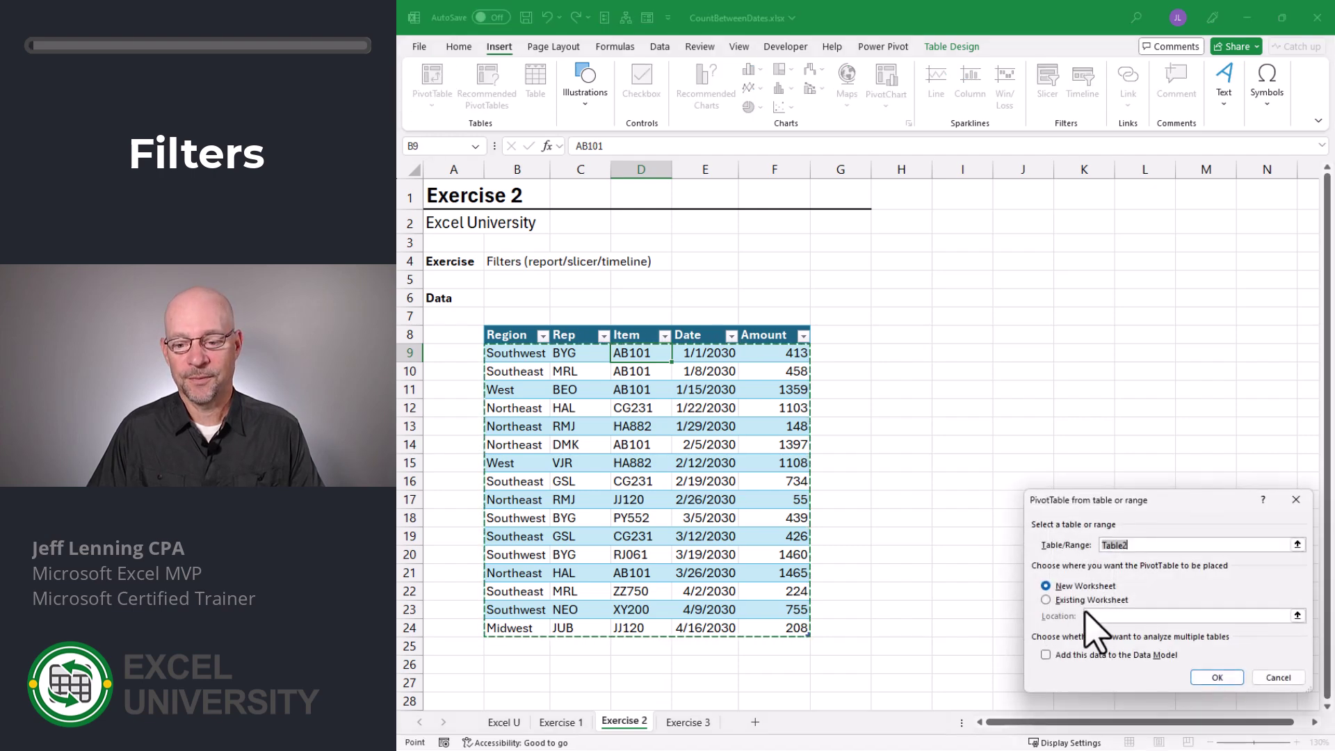
left_click(883, 335)
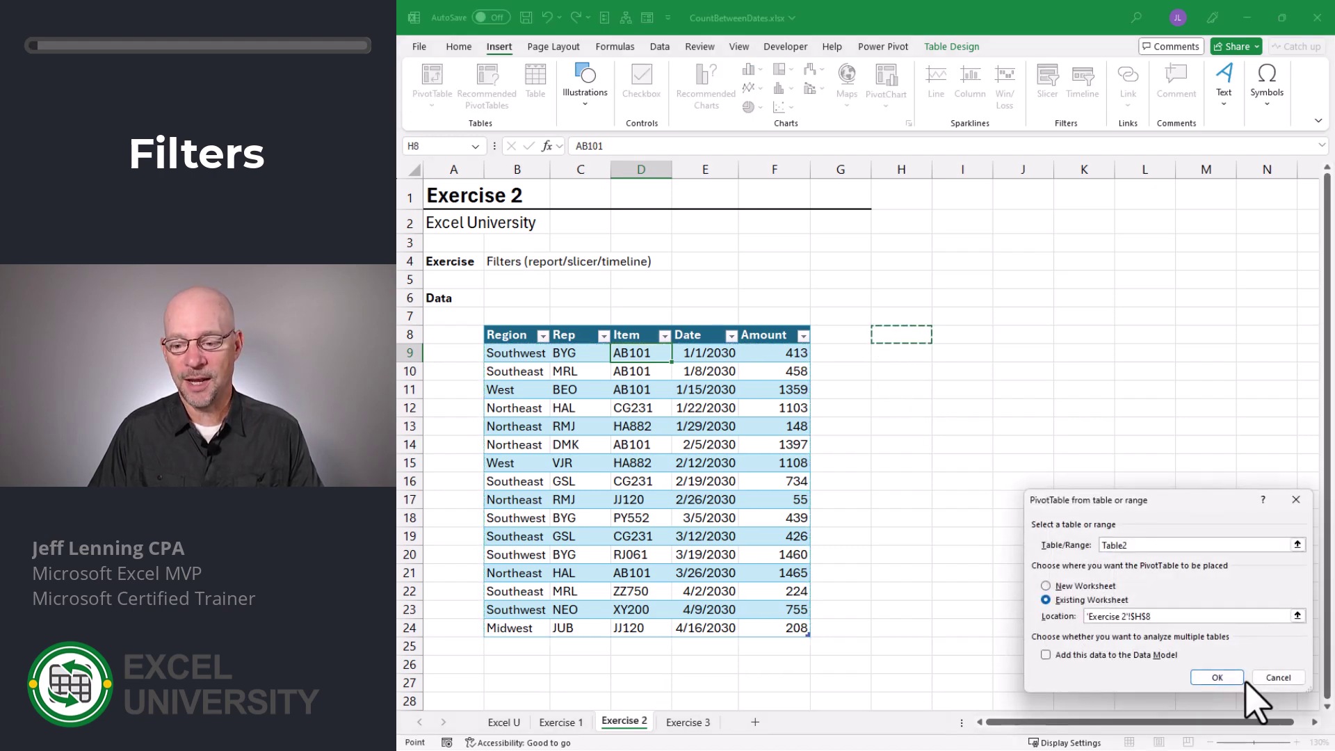
left_click(1217, 678)
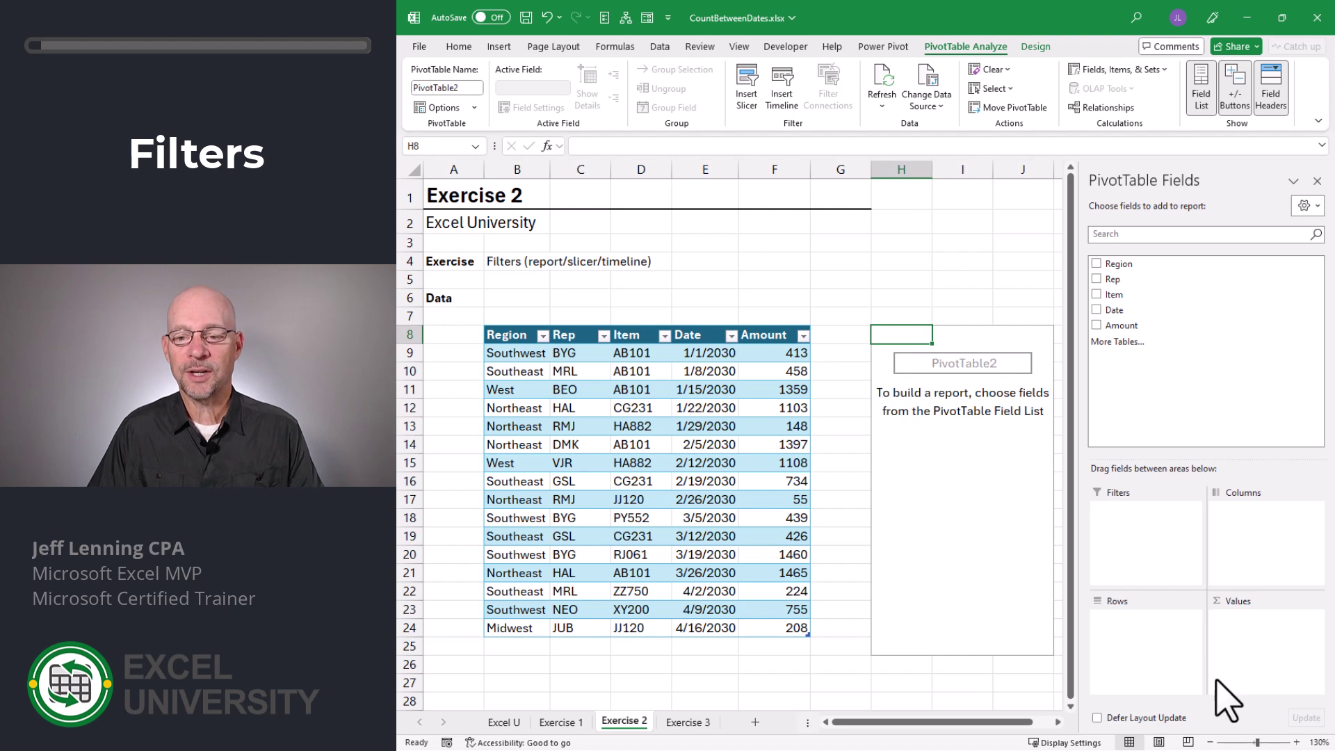
left_click_drag(1140, 265, 1163, 622)
left_click_drag(1141, 325, 1244, 678)
Add a total row to the Exercise 2 data table
left_click(774, 352)
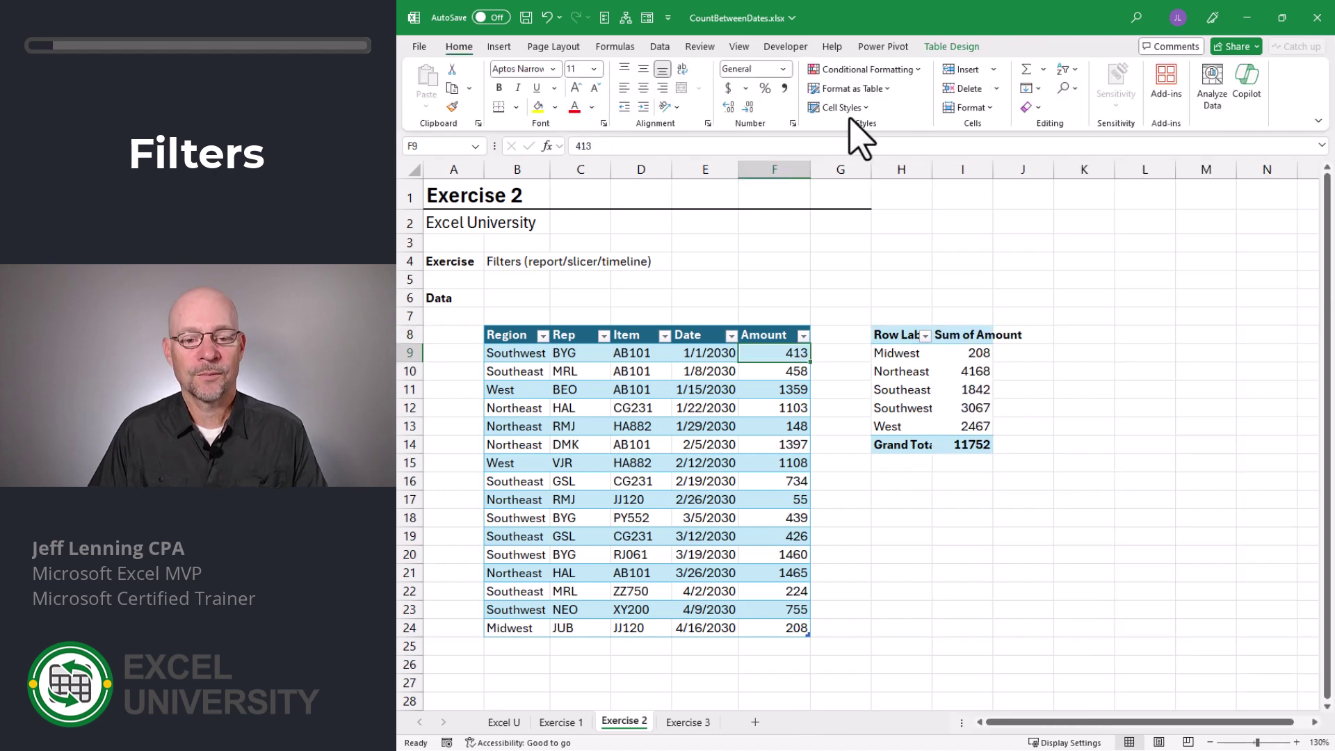
left_click(952, 47)
left_click(838, 89)
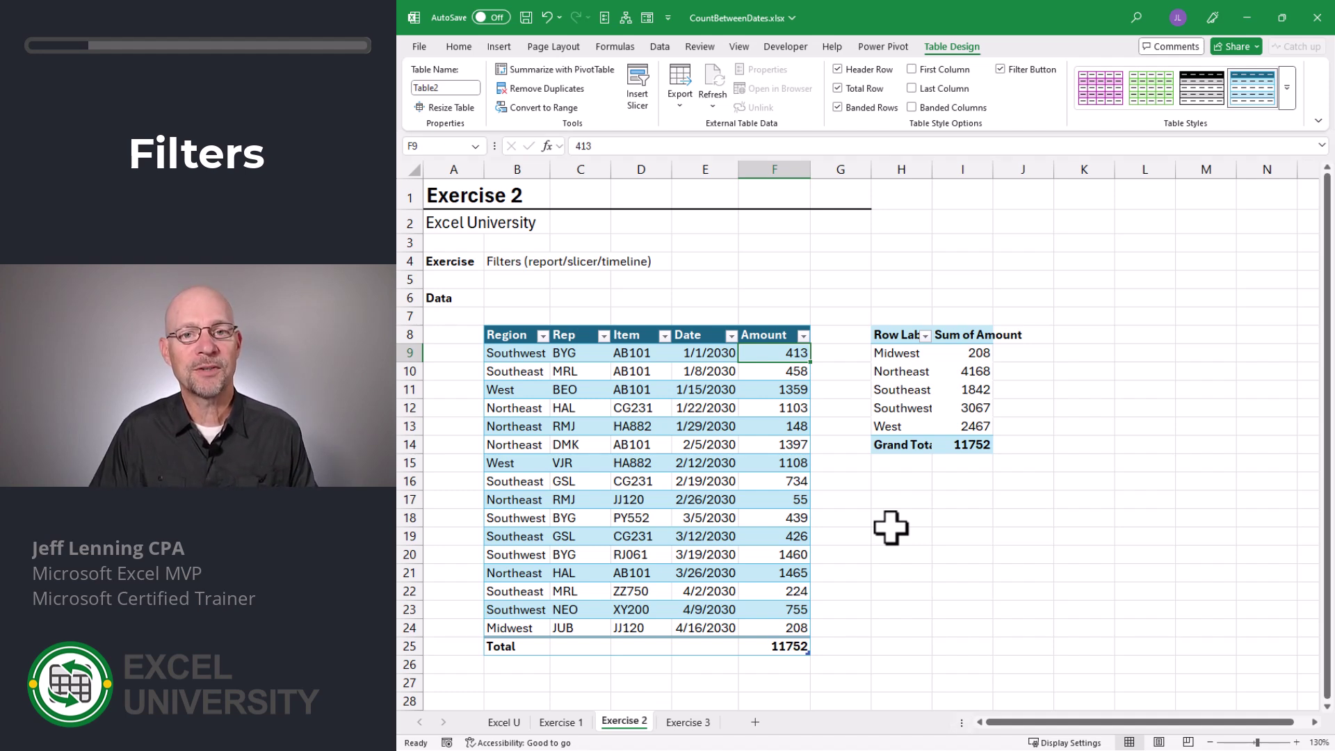
Replace Region with Rep as the row field of the Exercise 2 PivotTable
key("Right")
key("Right")
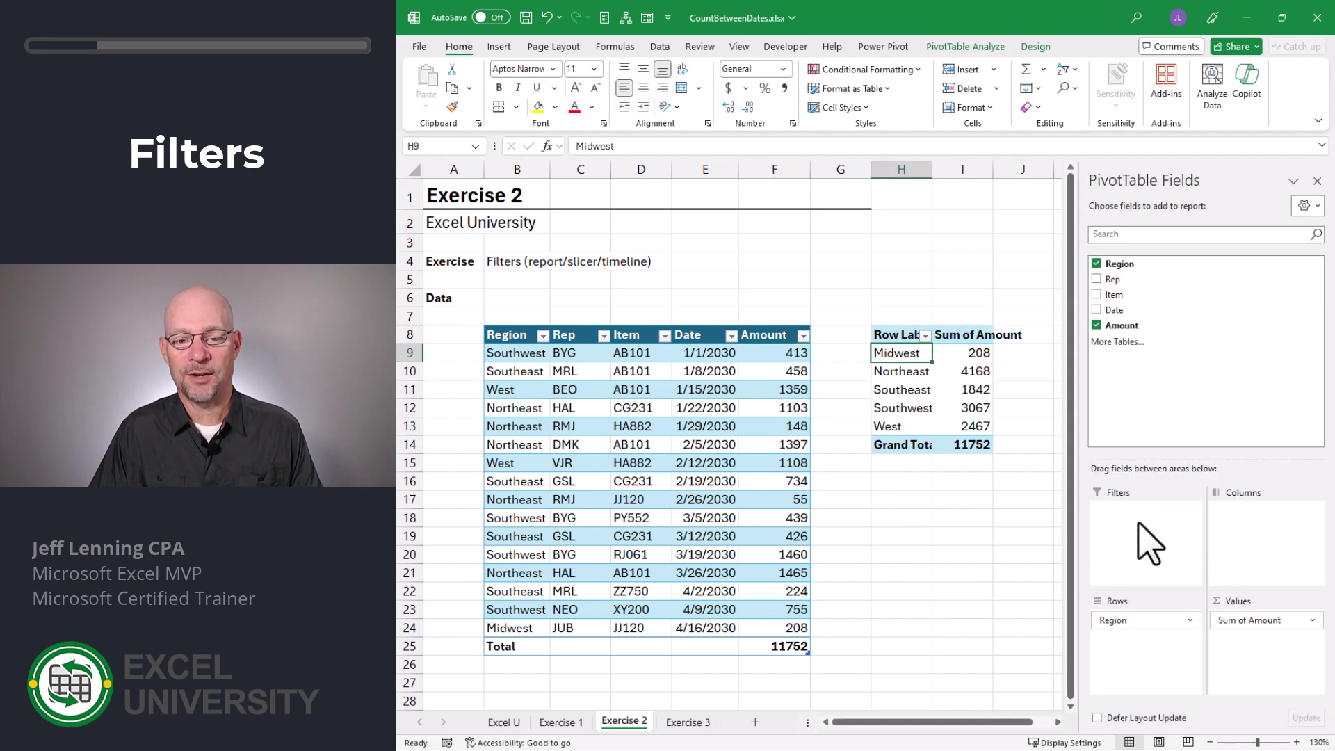
left_click(1096, 263)
left_click_drag(1111, 279, 1130, 636)
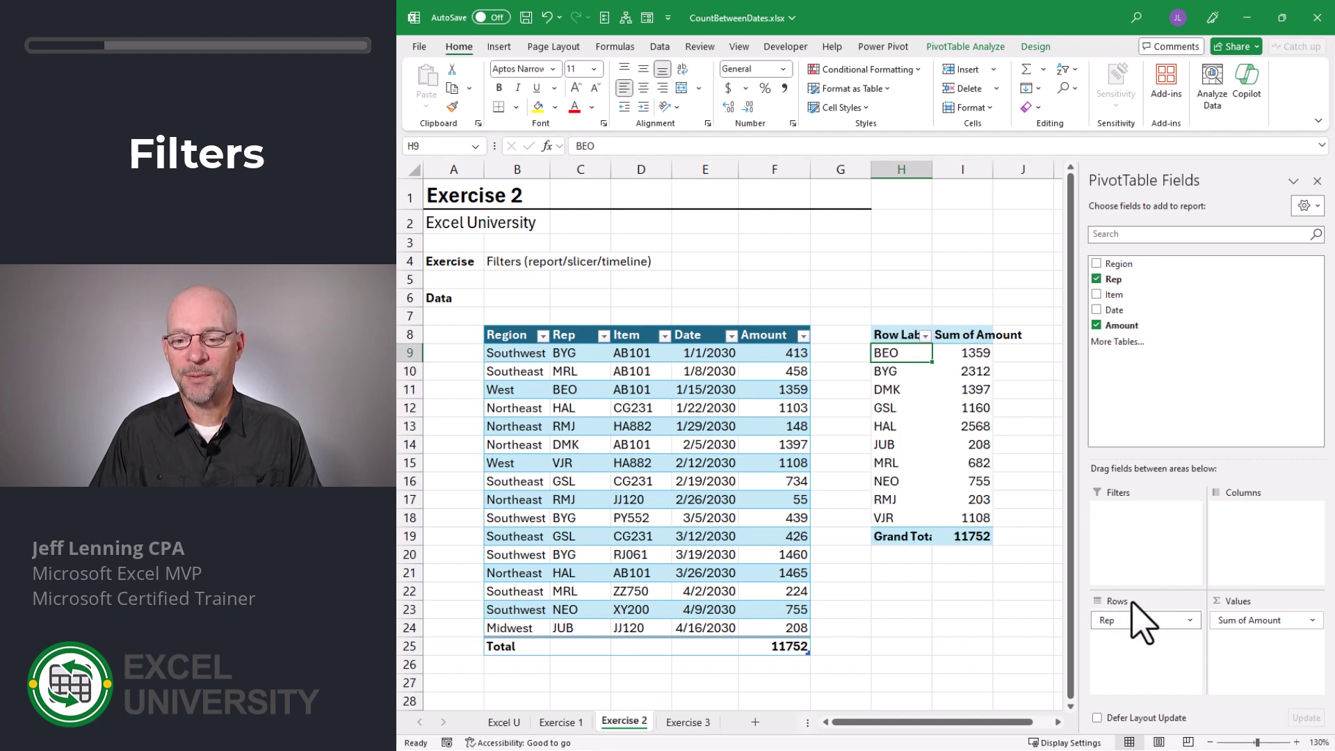
Add Region as a report filter to the PivotTable and show only Midwest
left_click_drag(1119, 264, 1144, 552)
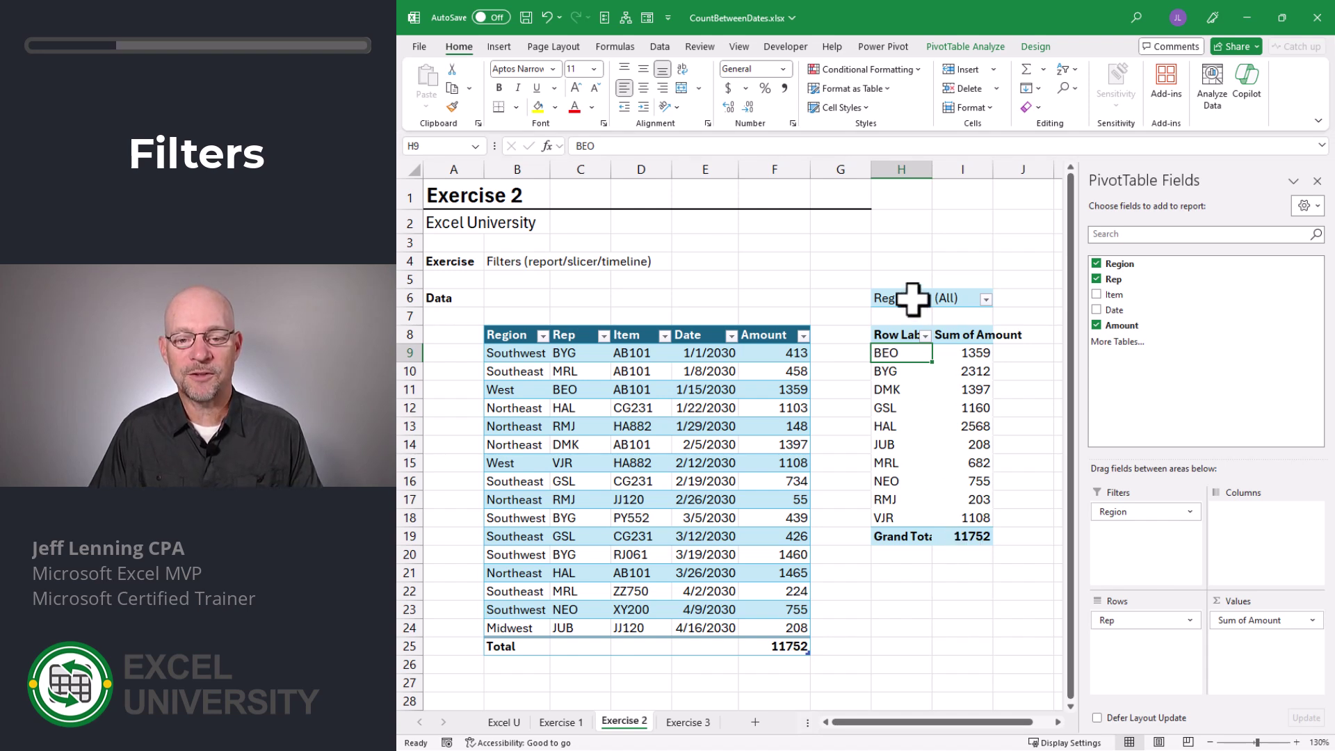
left_click(985, 299)
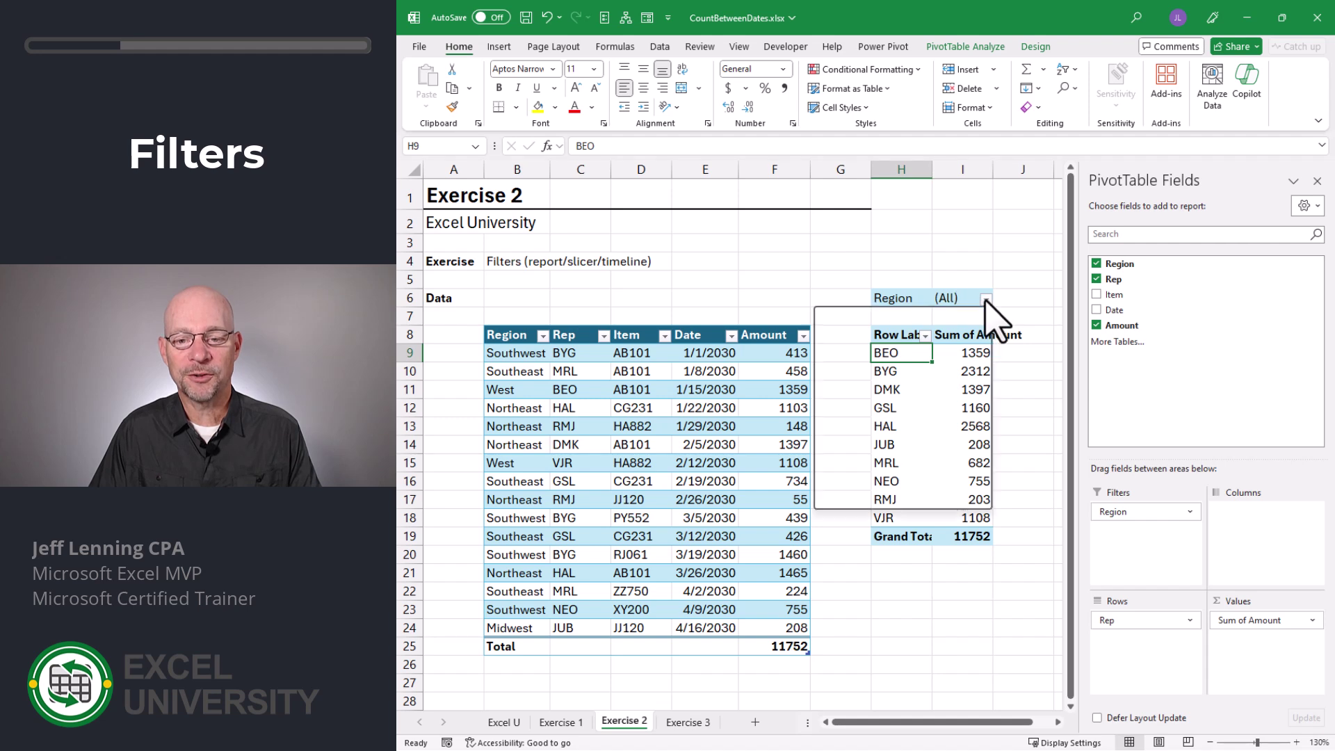
left_click(867, 349)
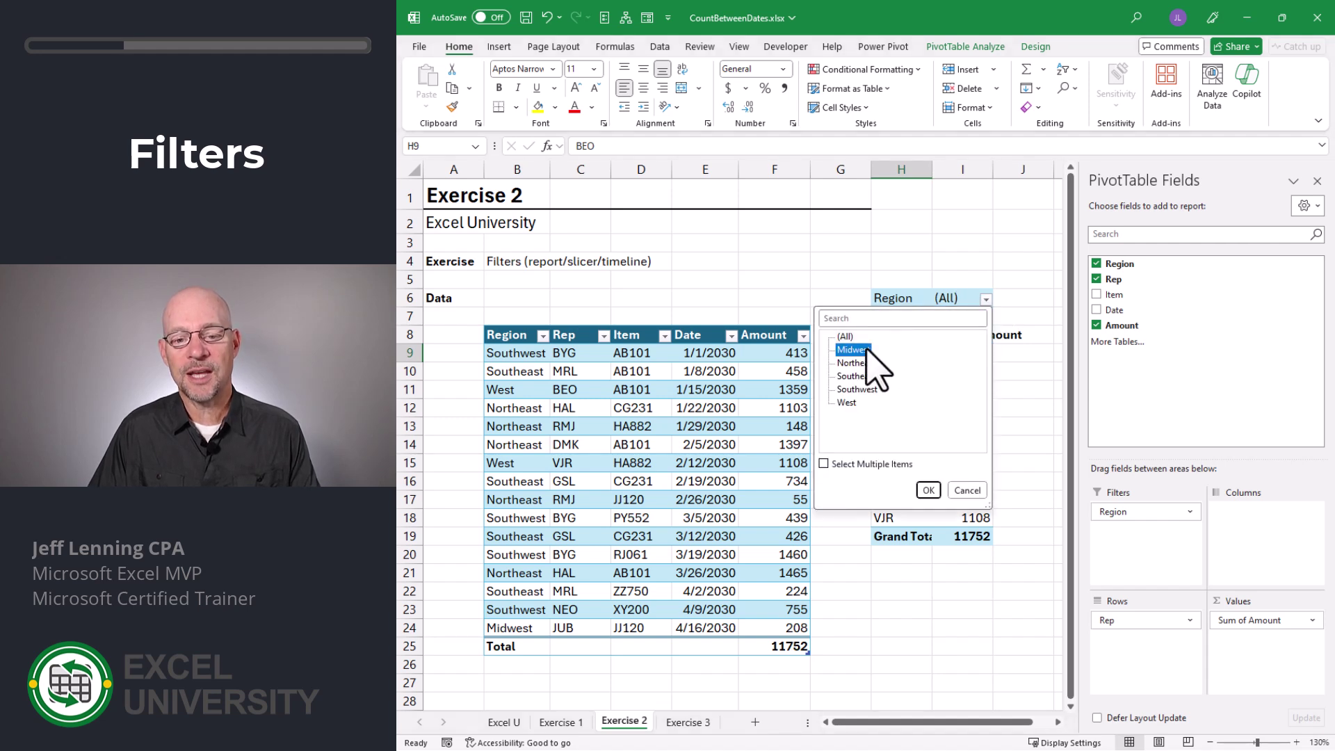
left_click(928, 491)
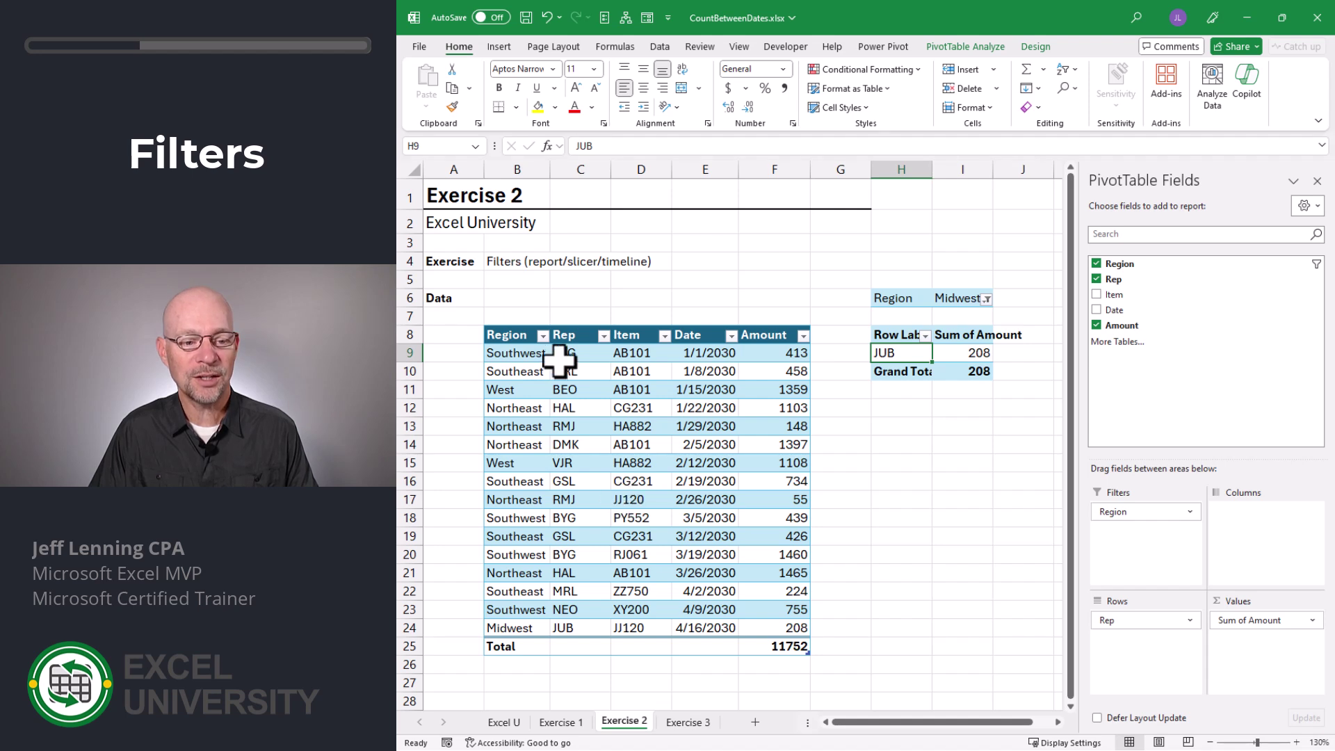
Switch the PivotTable's Region report filter first to Northeast and finally to Southeast
left_click(986, 299)
left_click(851, 362)
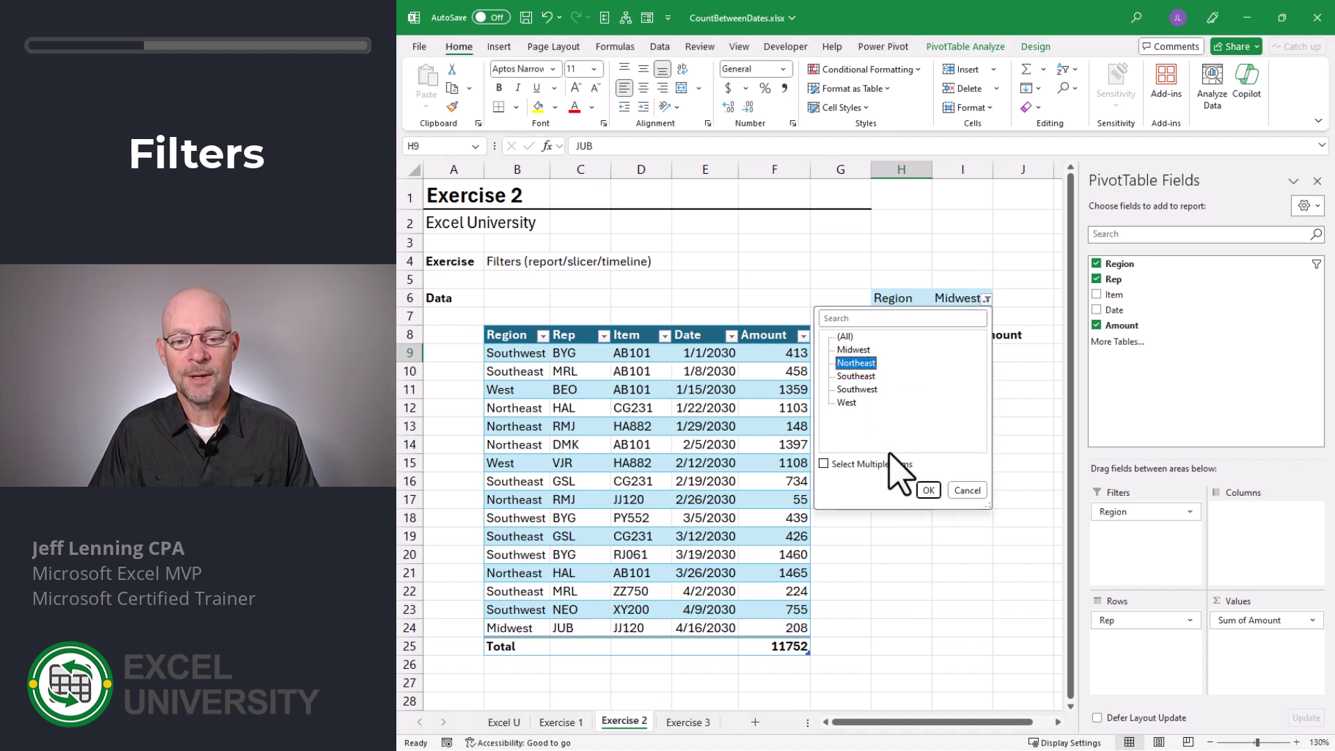
left_click(928, 492)
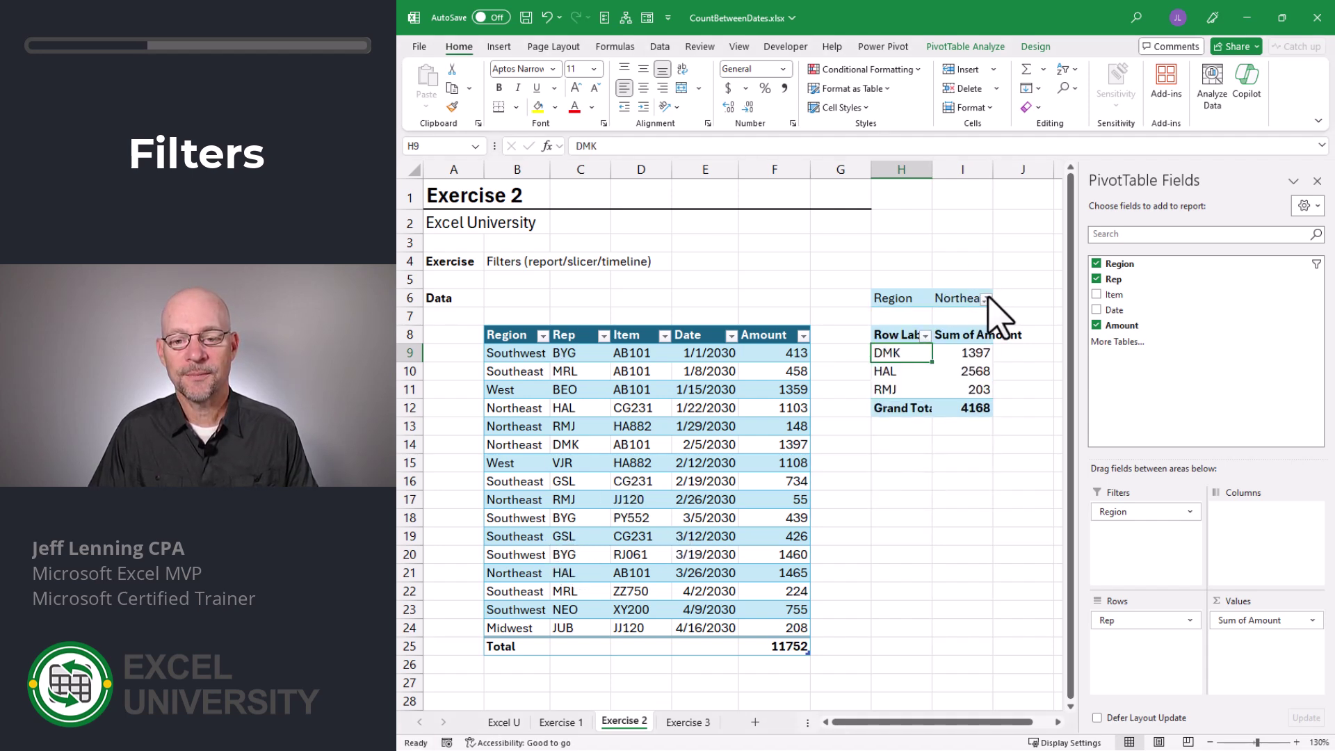
left_click(986, 299)
left_click(869, 370)
left_click(928, 492)
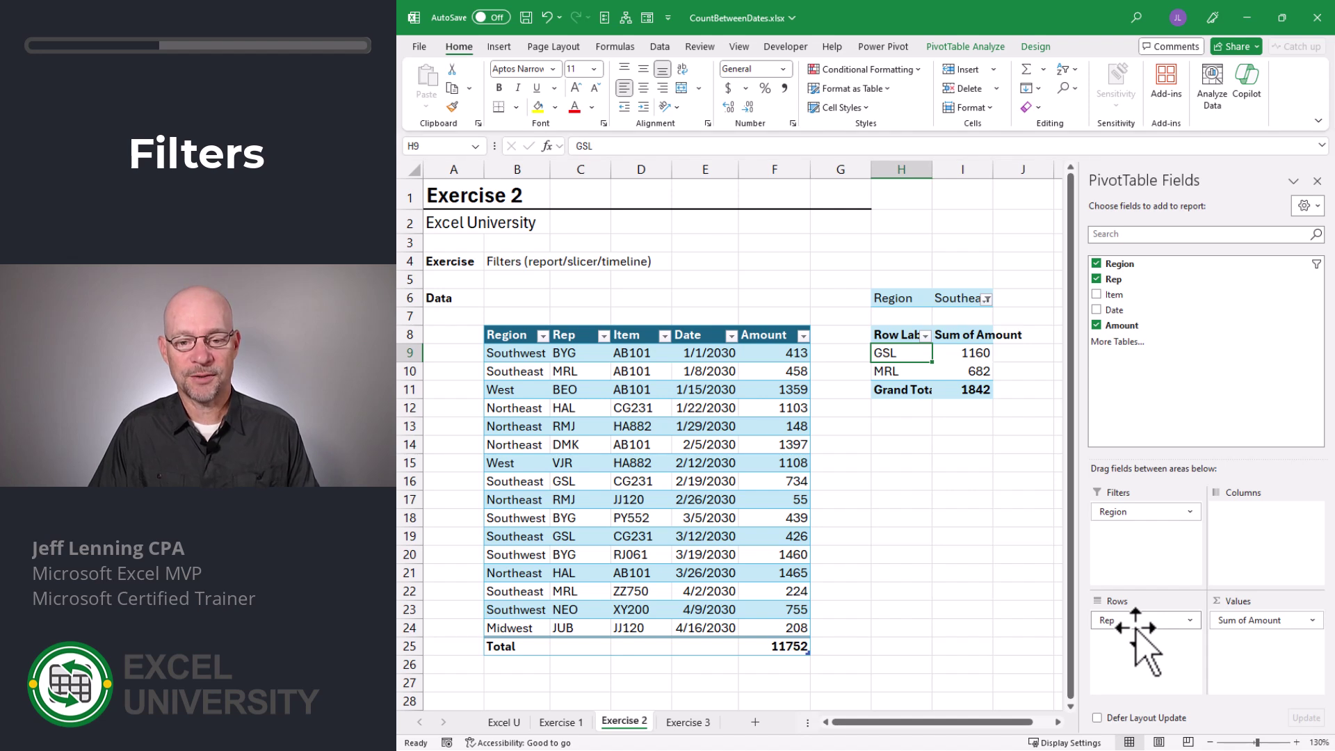
Remove the Region report filter from the PivotTable and add Region as a slicer instead
left_click(1097, 264)
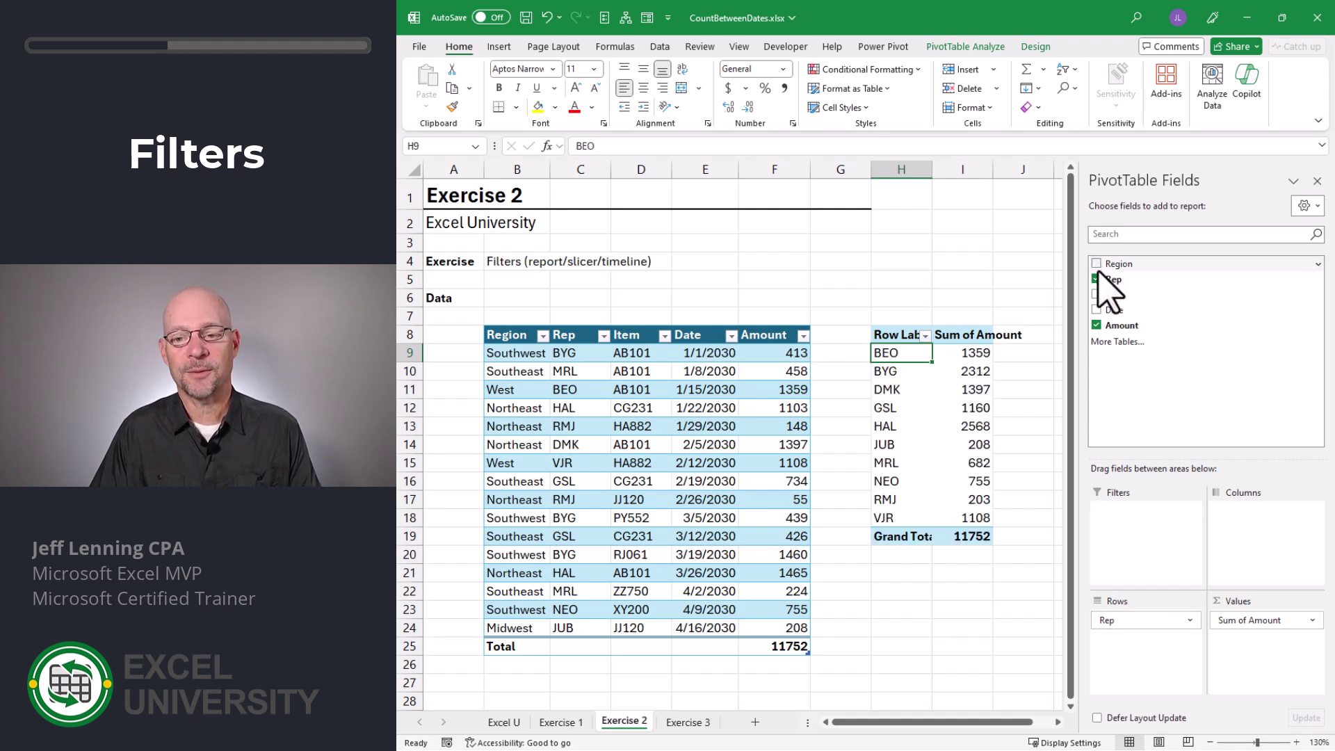
right_click(1127, 264)
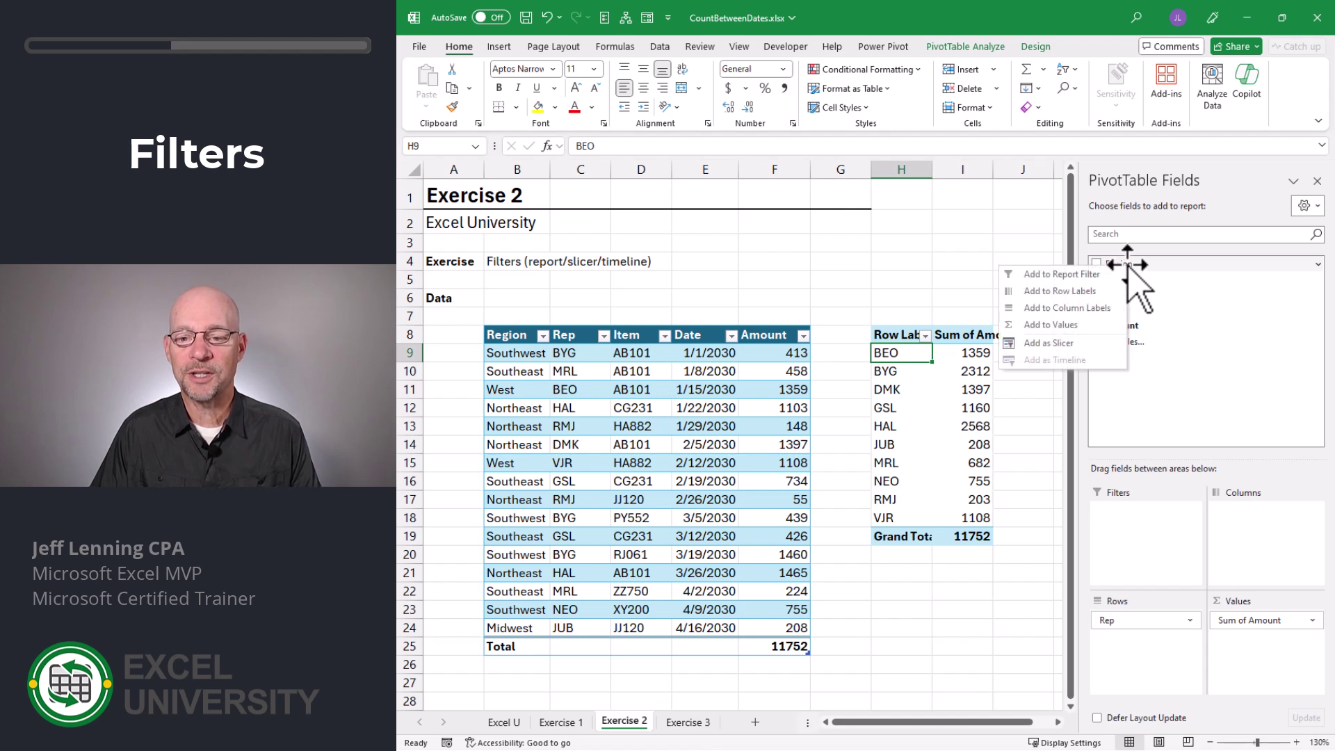
left_click(1089, 344)
Resize the Region slicer to a wide strip about 0.93" high and 4.34" wide and place it above the PivotTable
left_click_drag(750, 329, 711, 239)
left_click_drag(730, 486, 727, 311)
left_click_drag(822, 266, 1036, 272)
left_click_drag(882, 228, 927, 211)
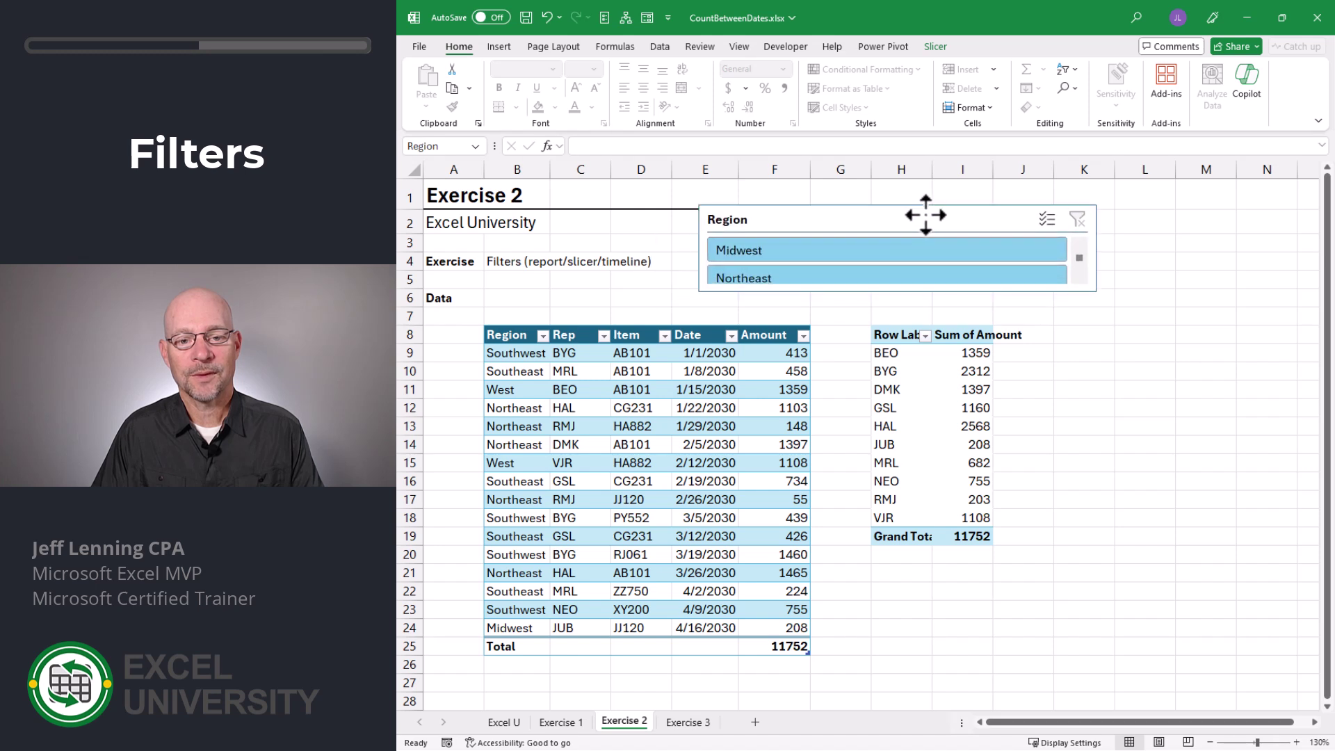
Arrange the Region slicer's buttons in 5 columns and shorten the slicer to fit the single button row
left_click(934, 46)
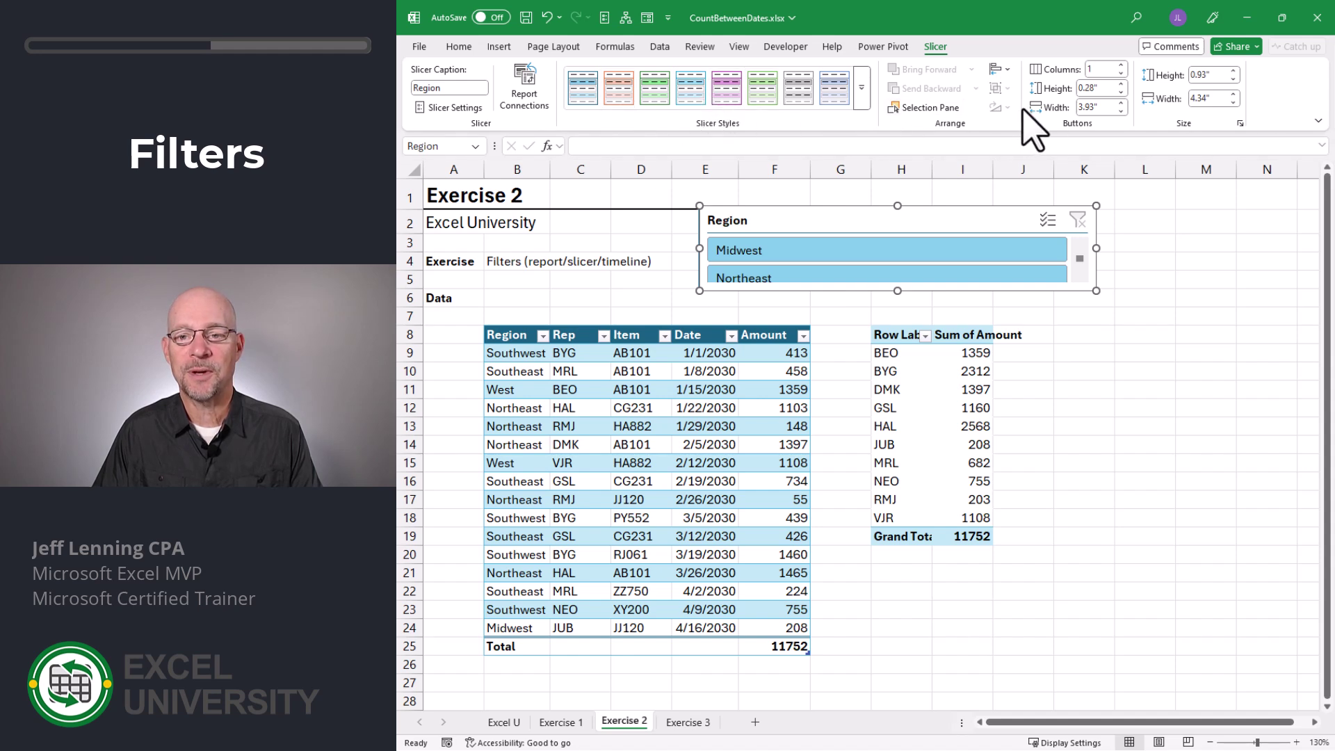
left_click(1121, 65)
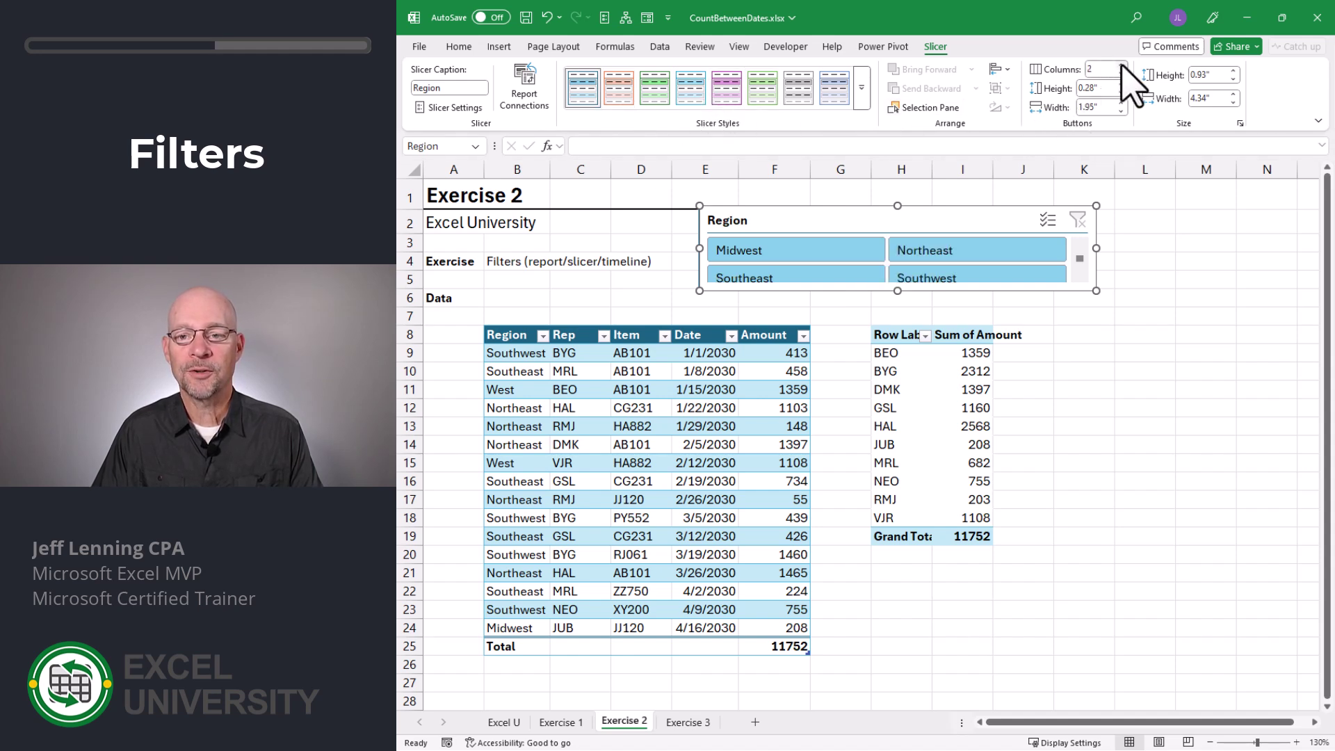
left_click(1121, 64)
left_click(1122, 65)
left_click(1121, 65)
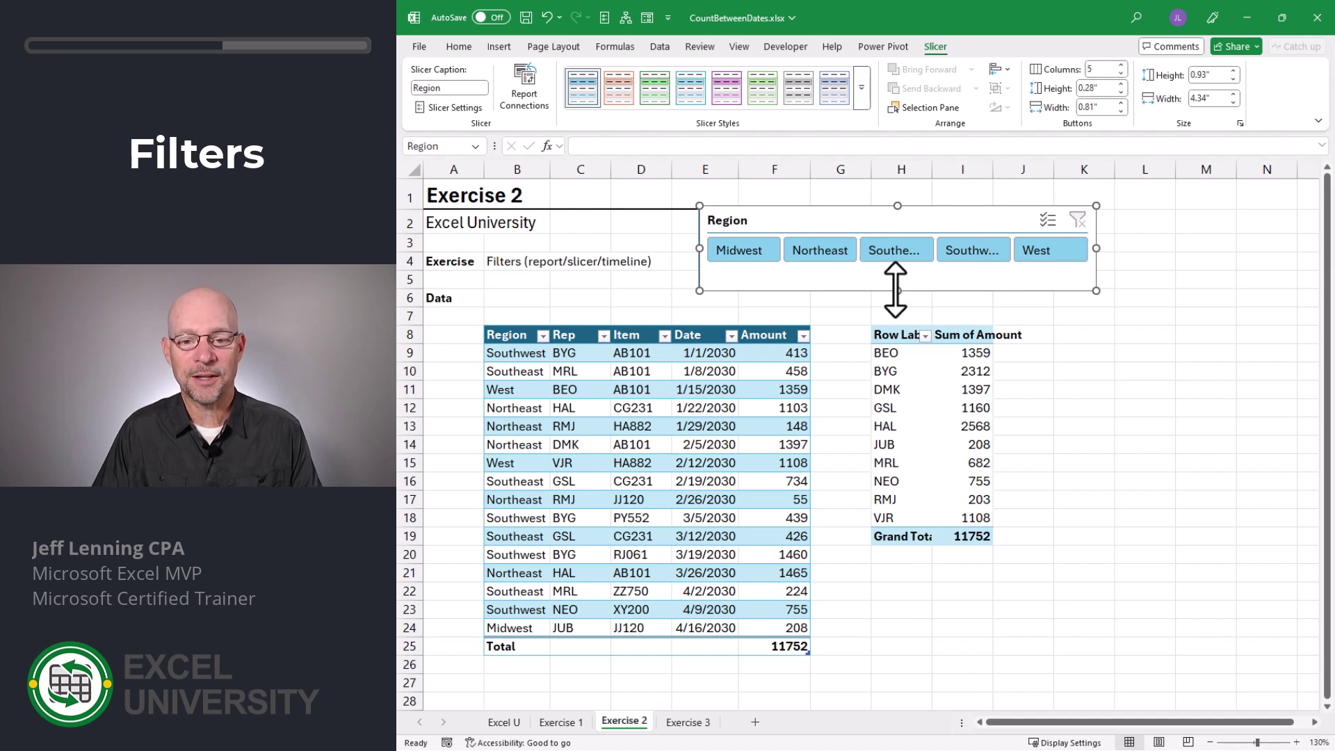
left_click_drag(897, 291, 897, 277)
key("Escape")
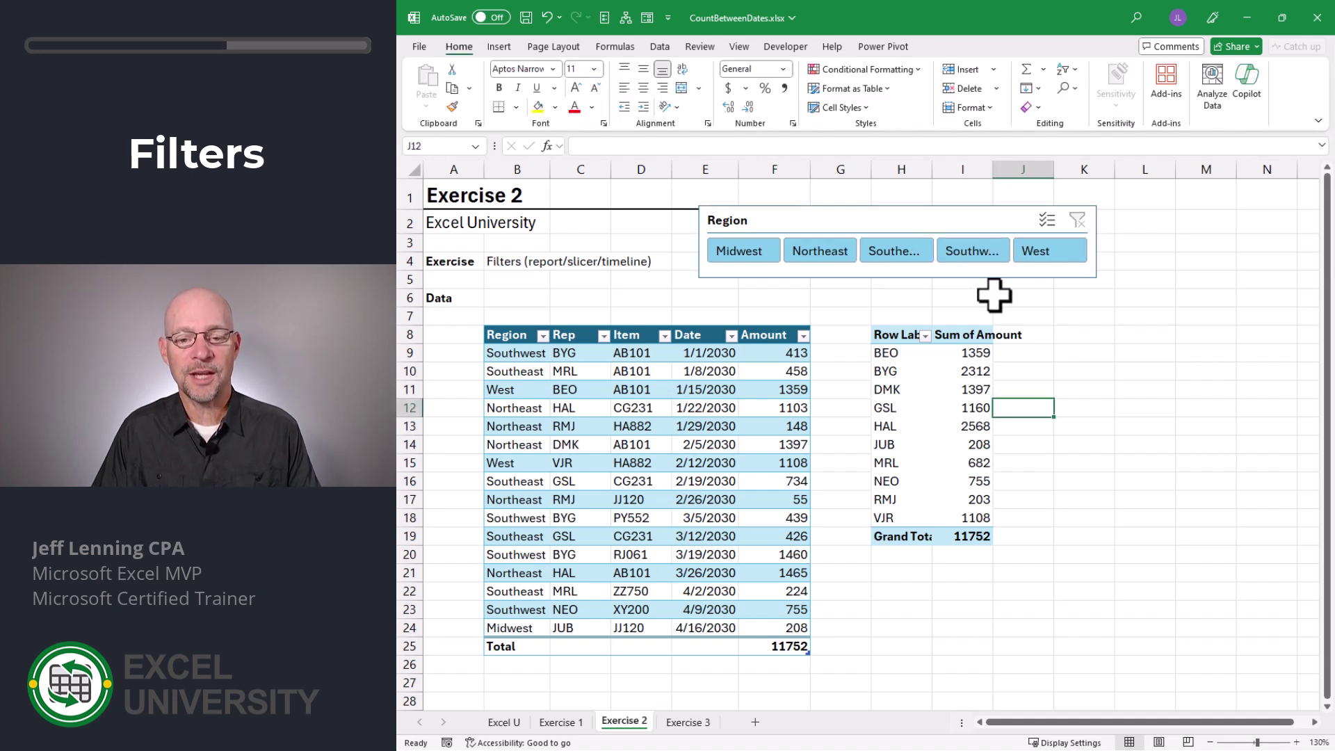
Filter the PivotTable by Midwest and by Northeast with the Region slicer, and clear the slicer's filter
left_click(752, 254)
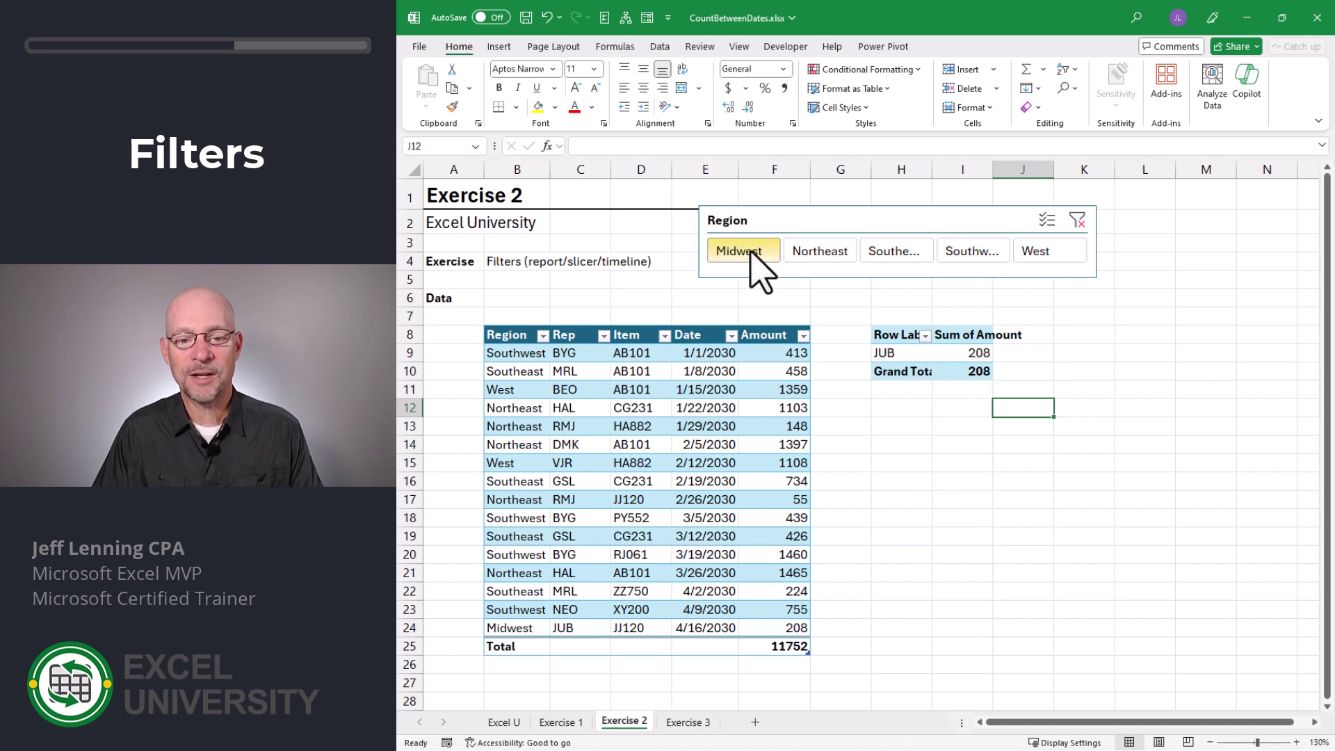
left_click(814, 253)
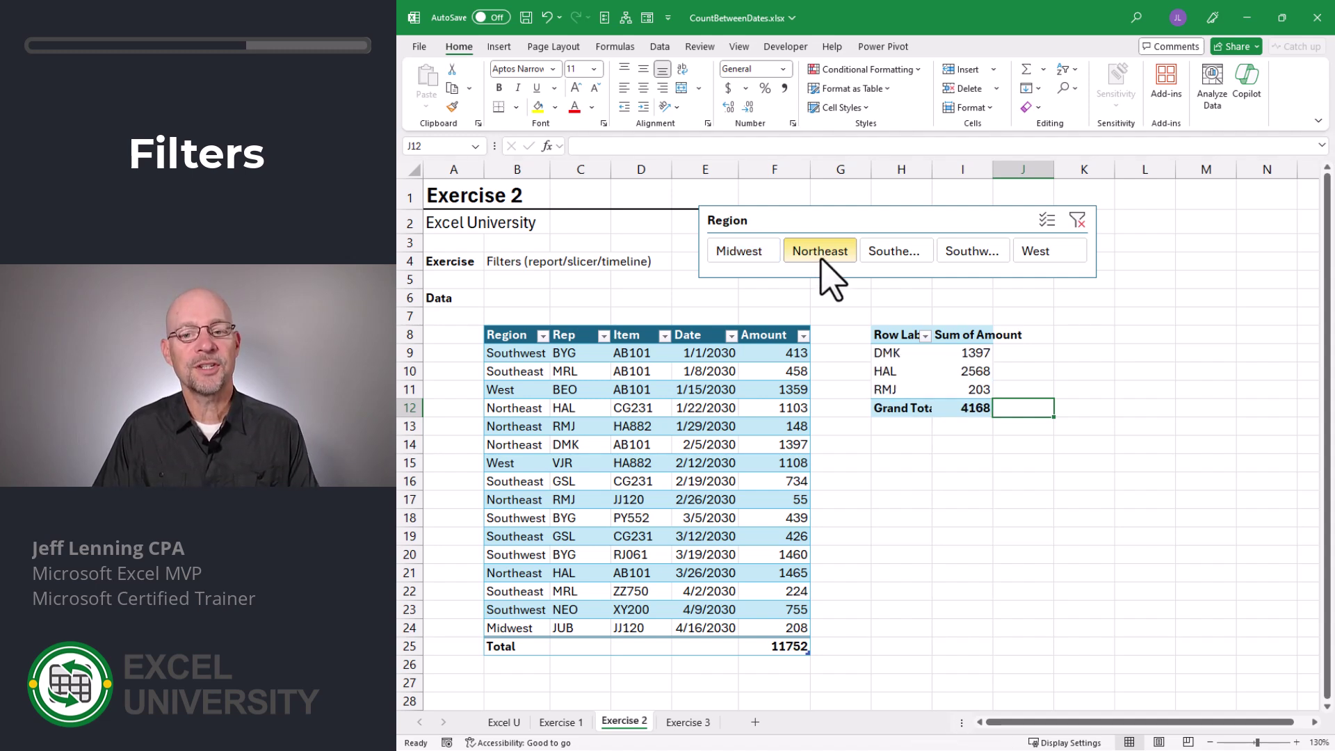
left_click(1076, 223)
Delete the Region slicer and add a Date timeline placed above the PivotTable
left_click(962, 221)
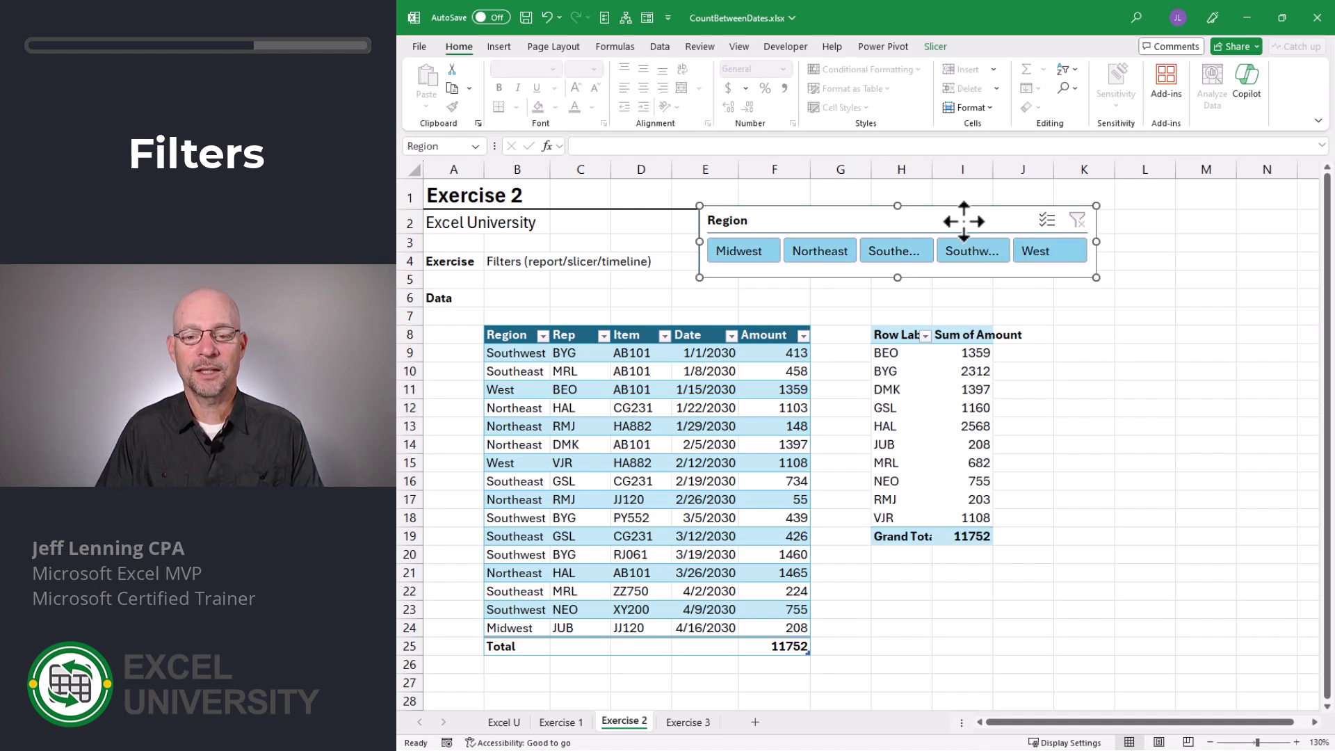
key("Delete")
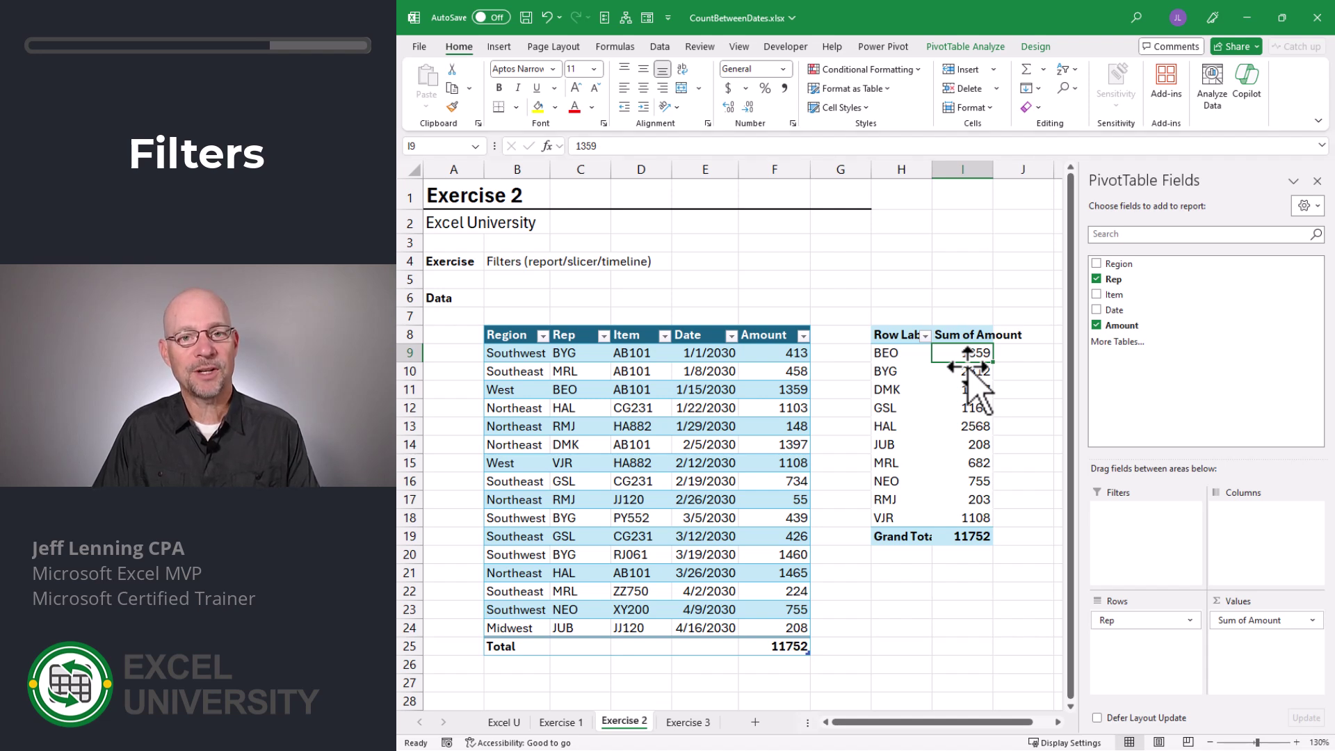
right_click(1120, 309)
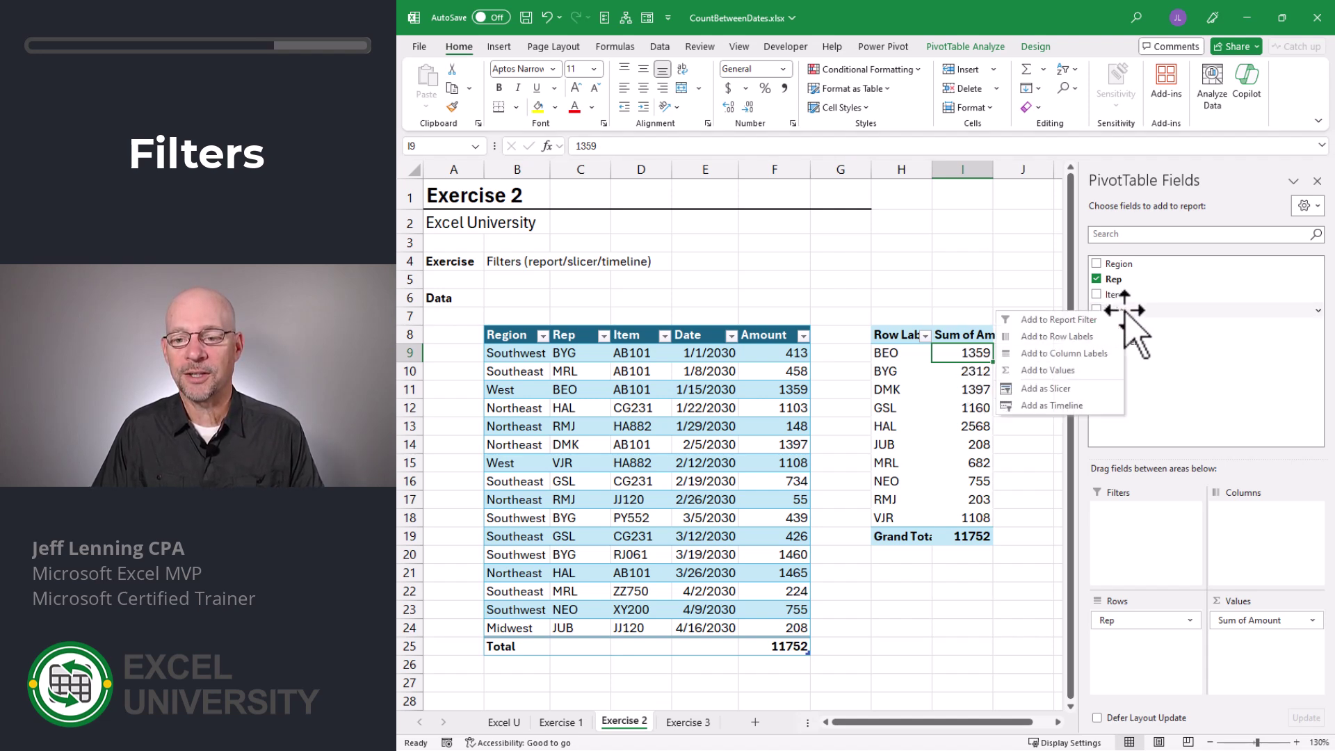
left_click(1077, 406)
left_click_drag(781, 380, 844, 194)
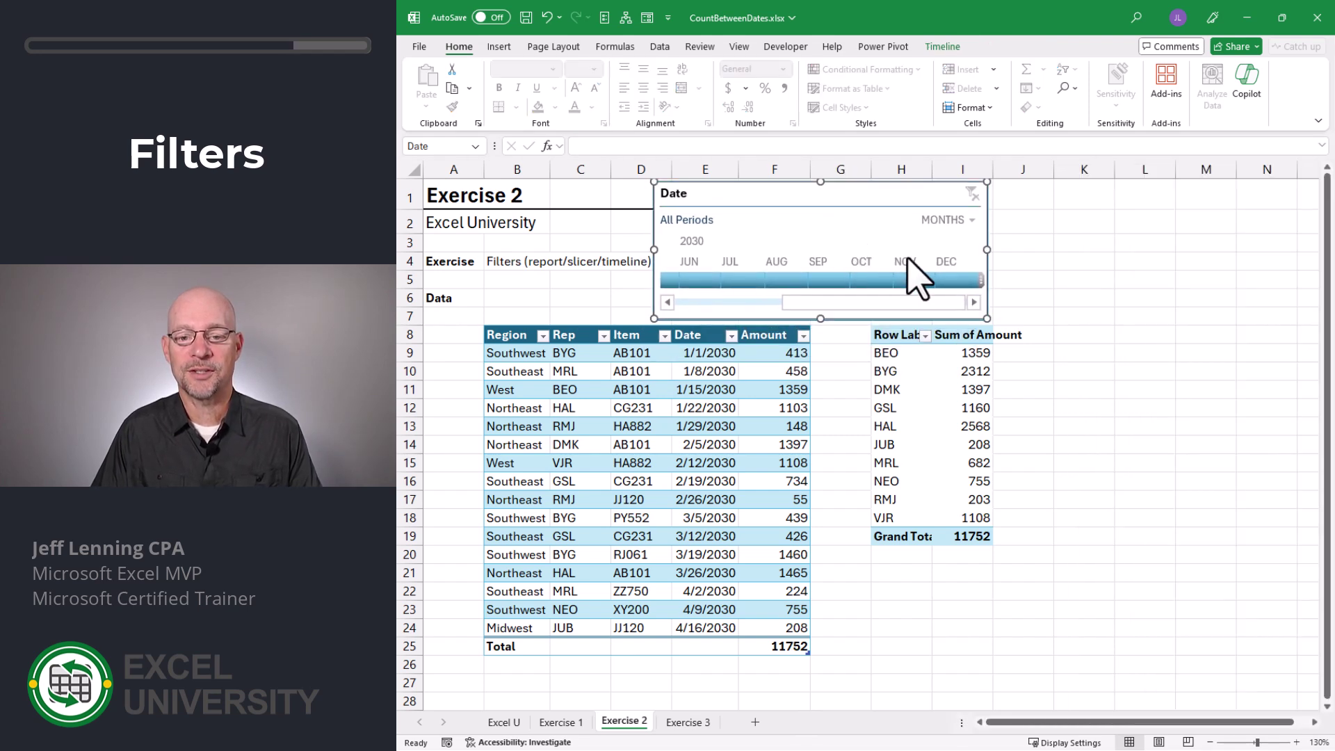
Filter the PivotTable with the Date timeline by single months, first January 2030 and finally April 2030
scroll(684, 271, "up", 3)
left_click(679, 281)
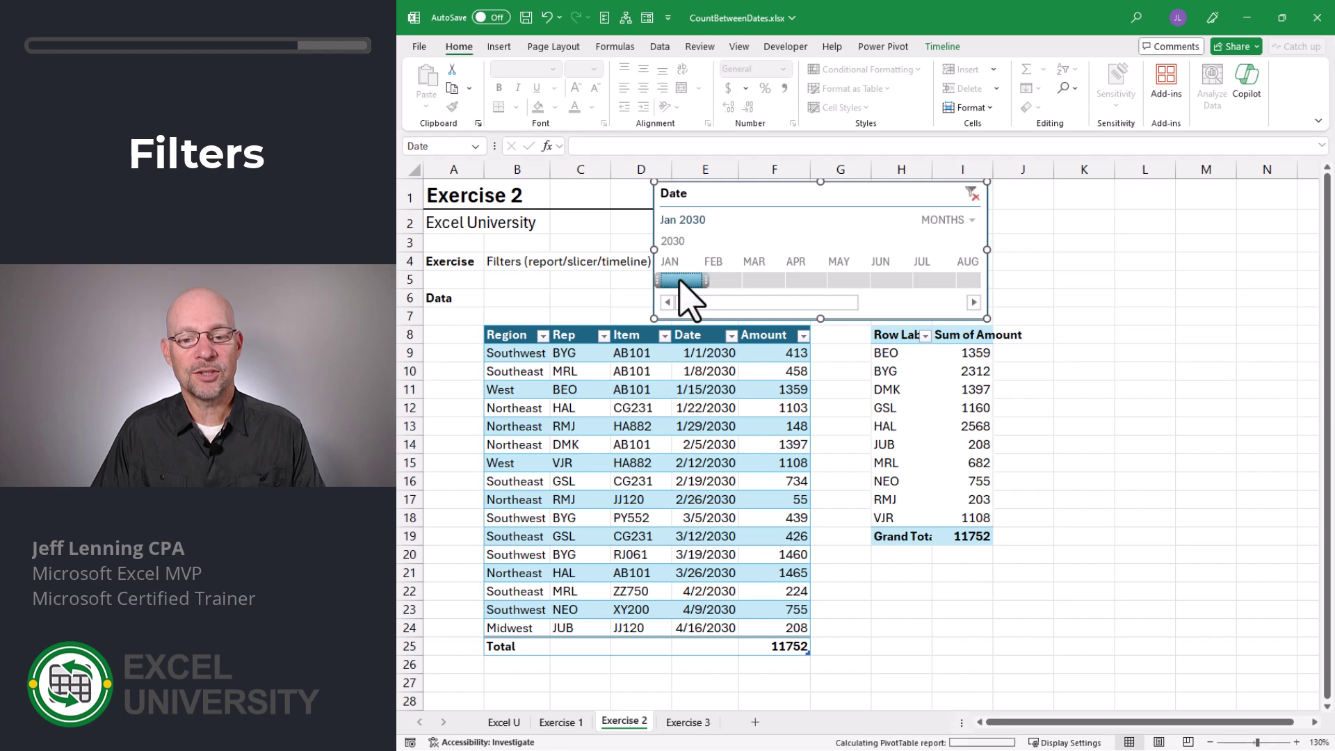
left_click_drag(680, 280, 805, 279)
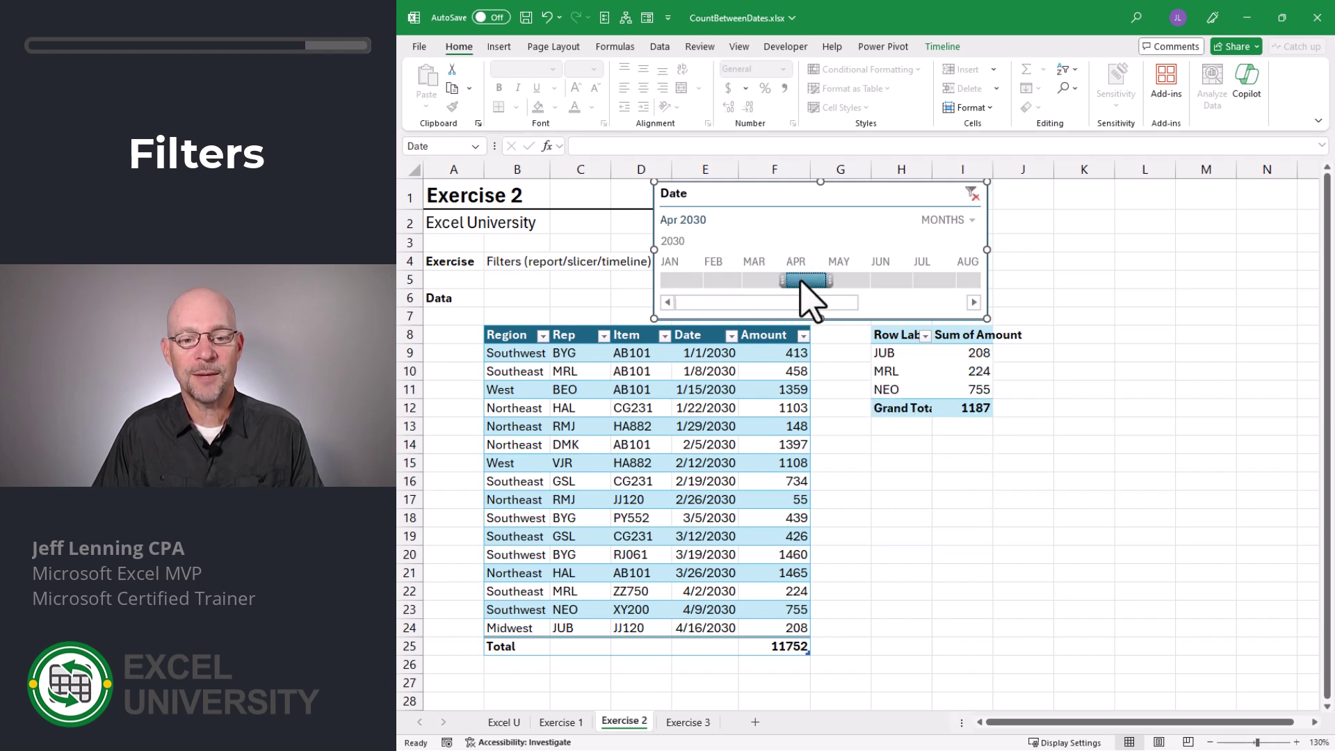
Switch the Date timeline to quarters and filter by single quarters, ending on Q3 2030
left_click(971, 220)
left_click(970, 261)
left_click(672, 281)
left_click_drag(695, 280, 768, 276)
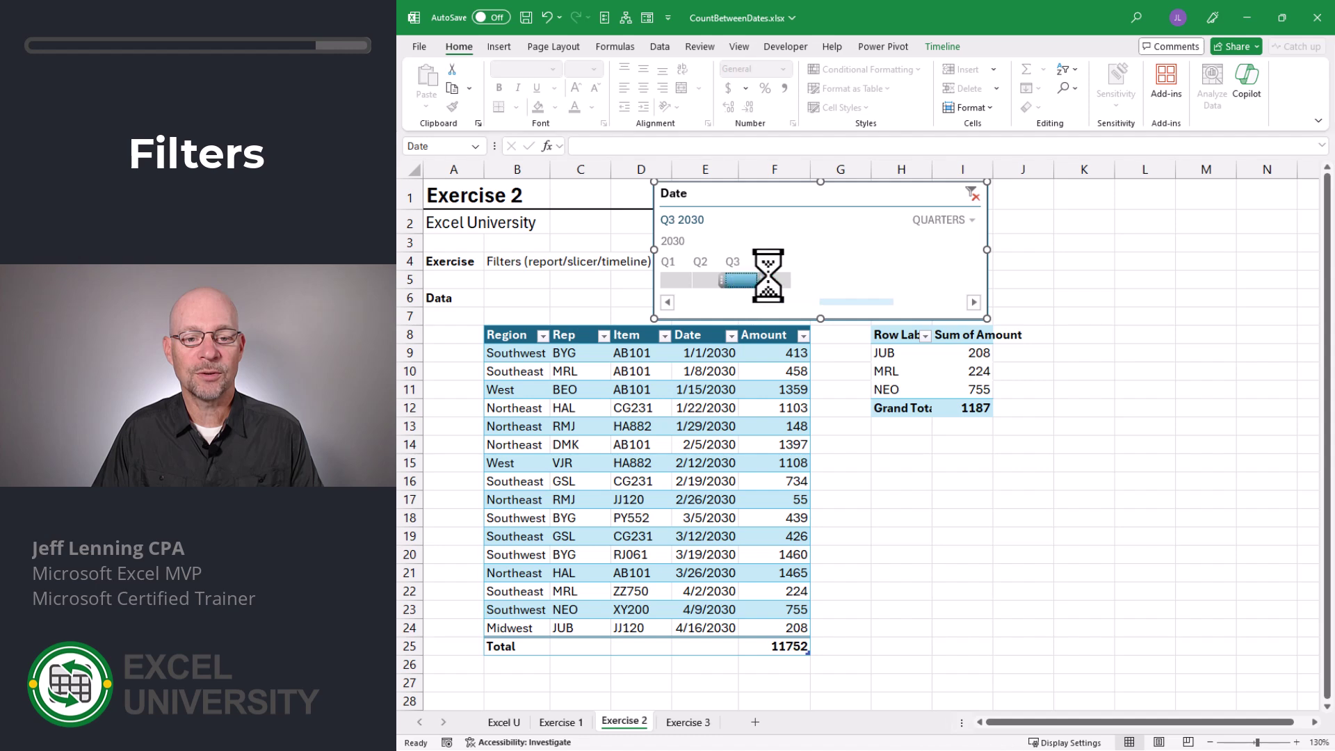
Switch the Date timeline to years and filter the PivotTable by 2030
left_click(945, 221)
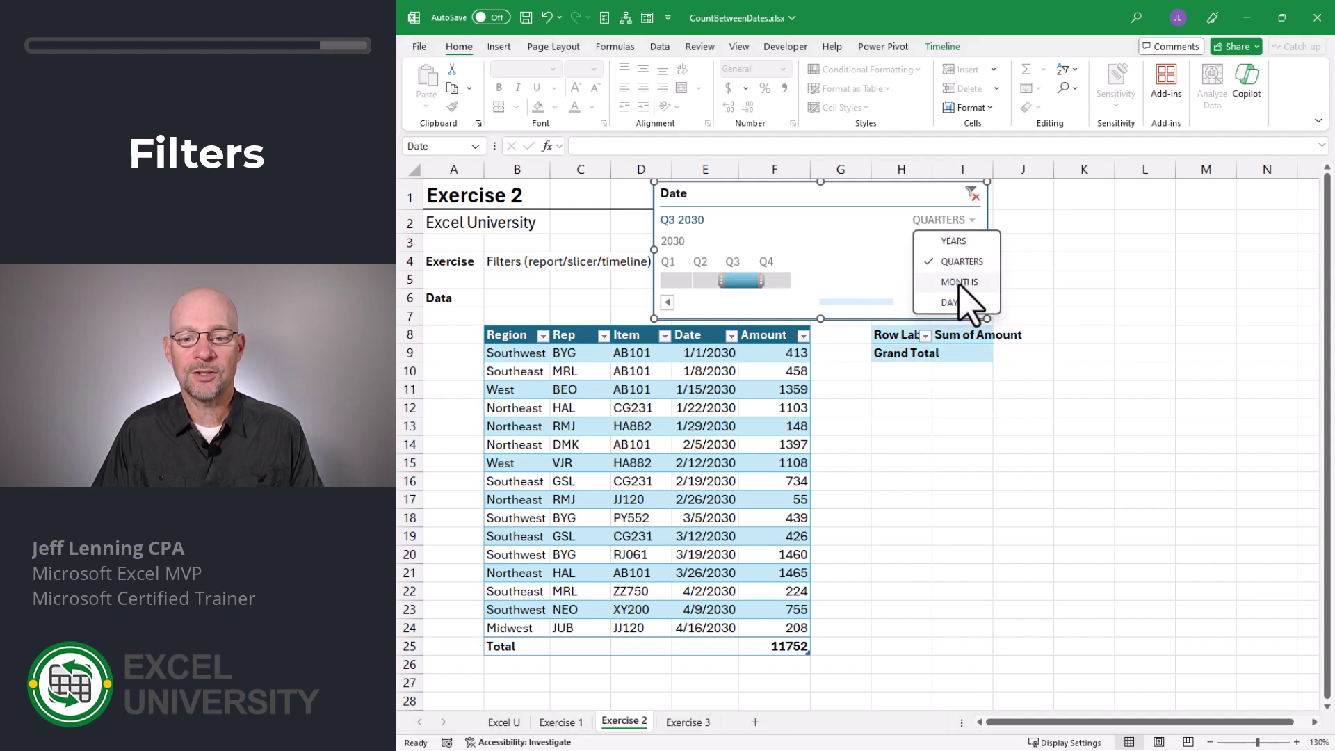
left_click(954, 241)
left_click(669, 280)
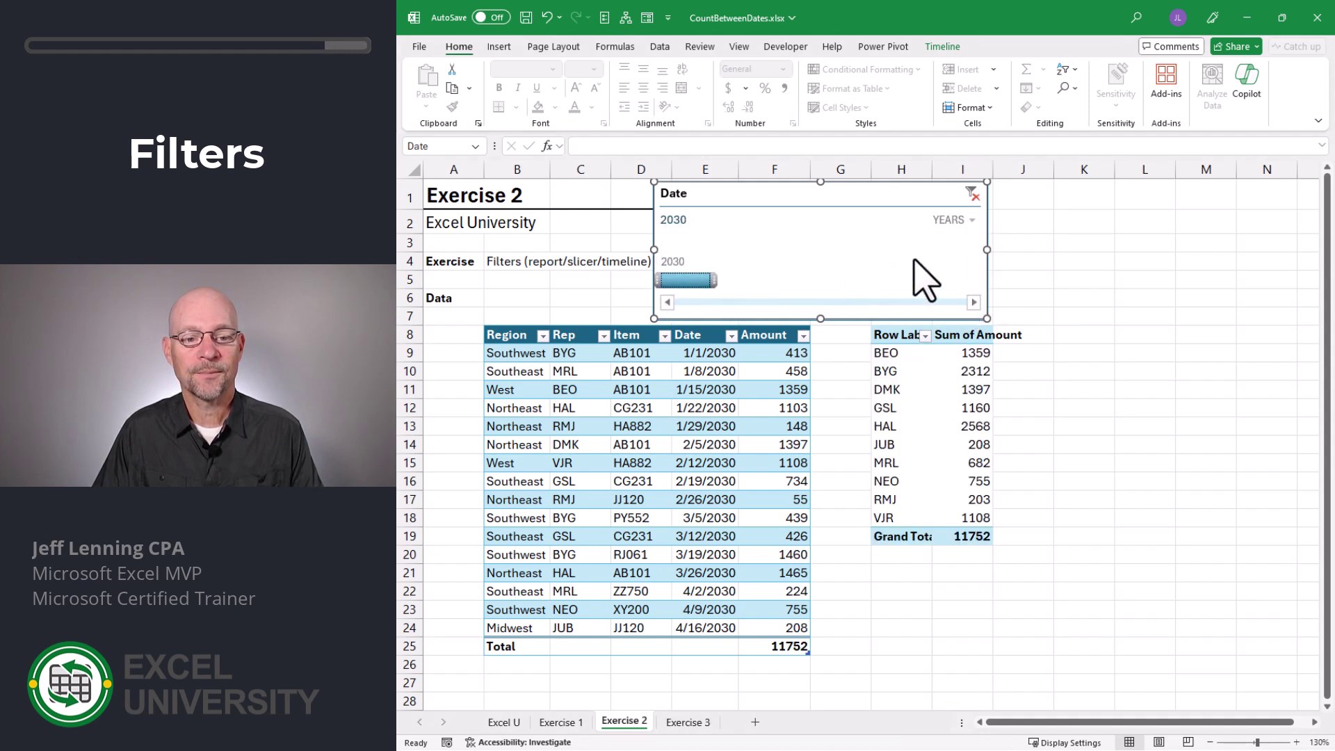
Show the Date timeline in days and return it to months
left_click(954, 221)
left_click(975, 302)
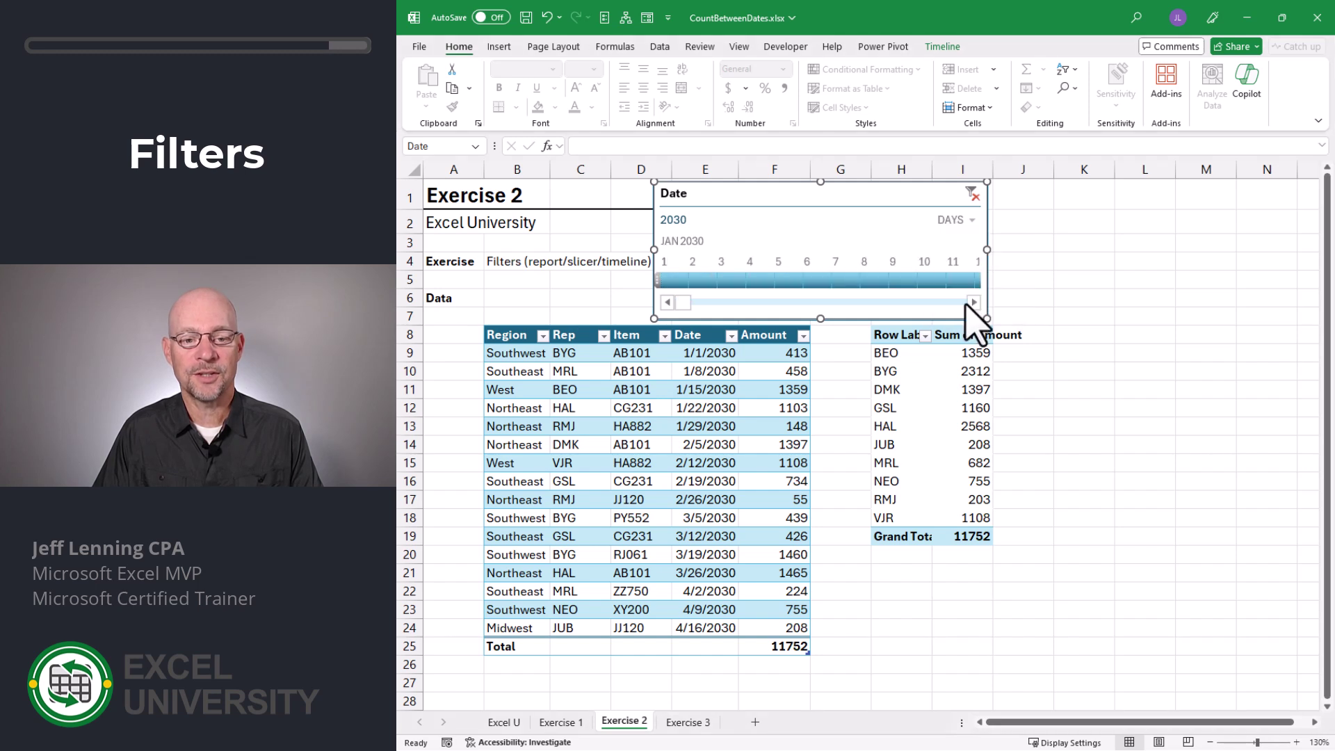
left_click(964, 221)
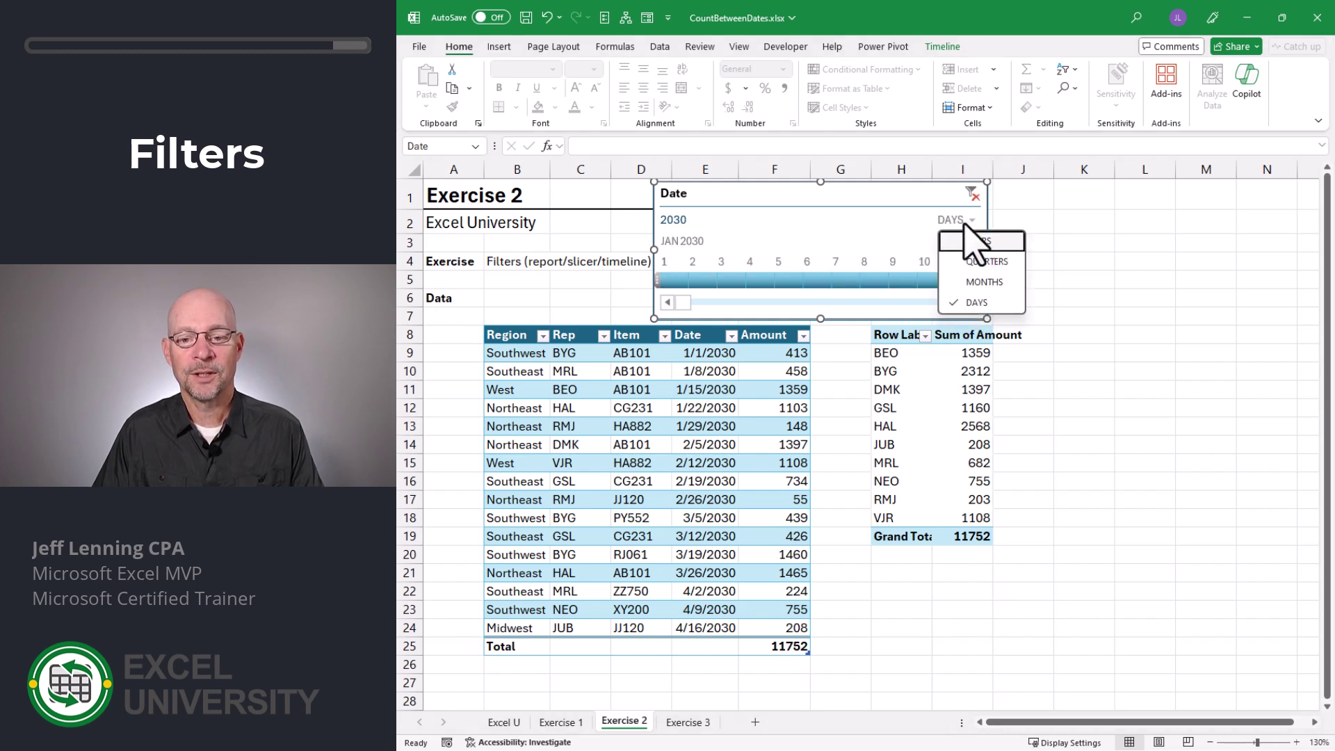
left_click(983, 281)
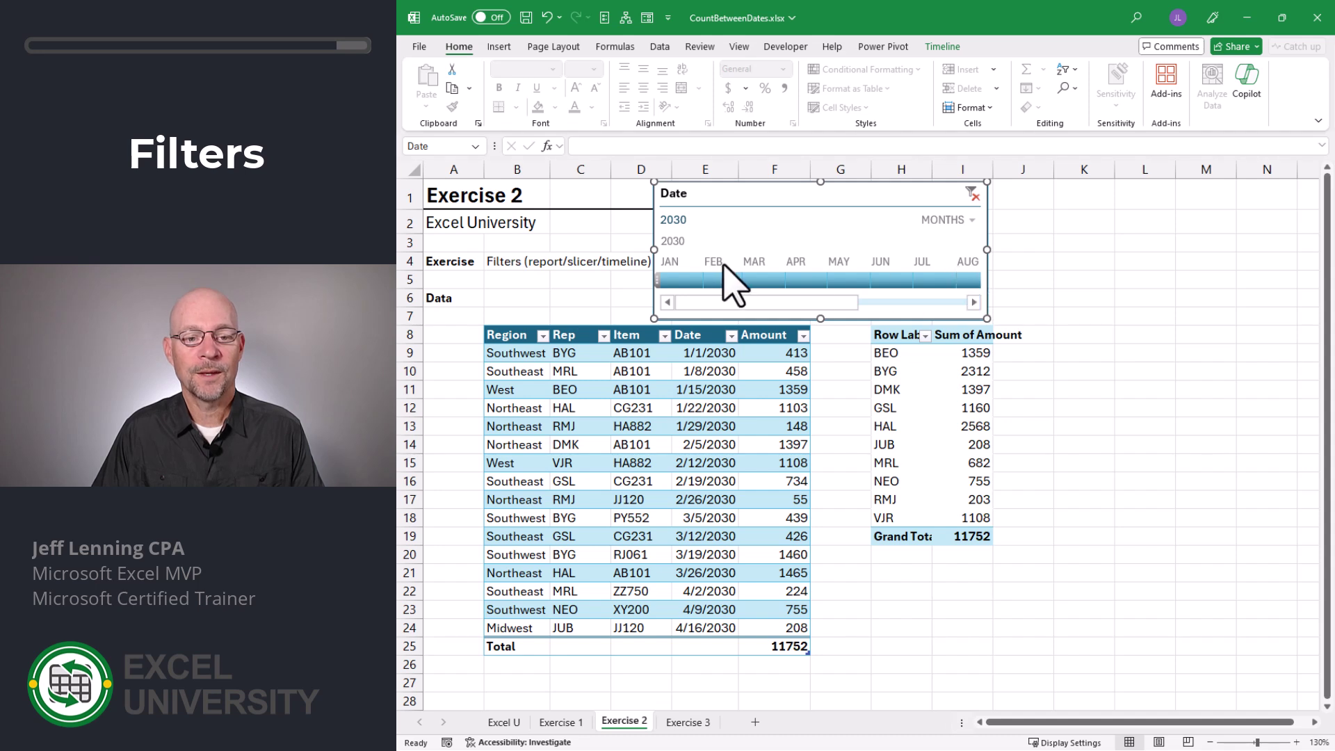
Select single months from January to April 2030 in the Date timeline, and finally filter by the range January to May 2030
left_click(684, 280)
left_click(723, 280)
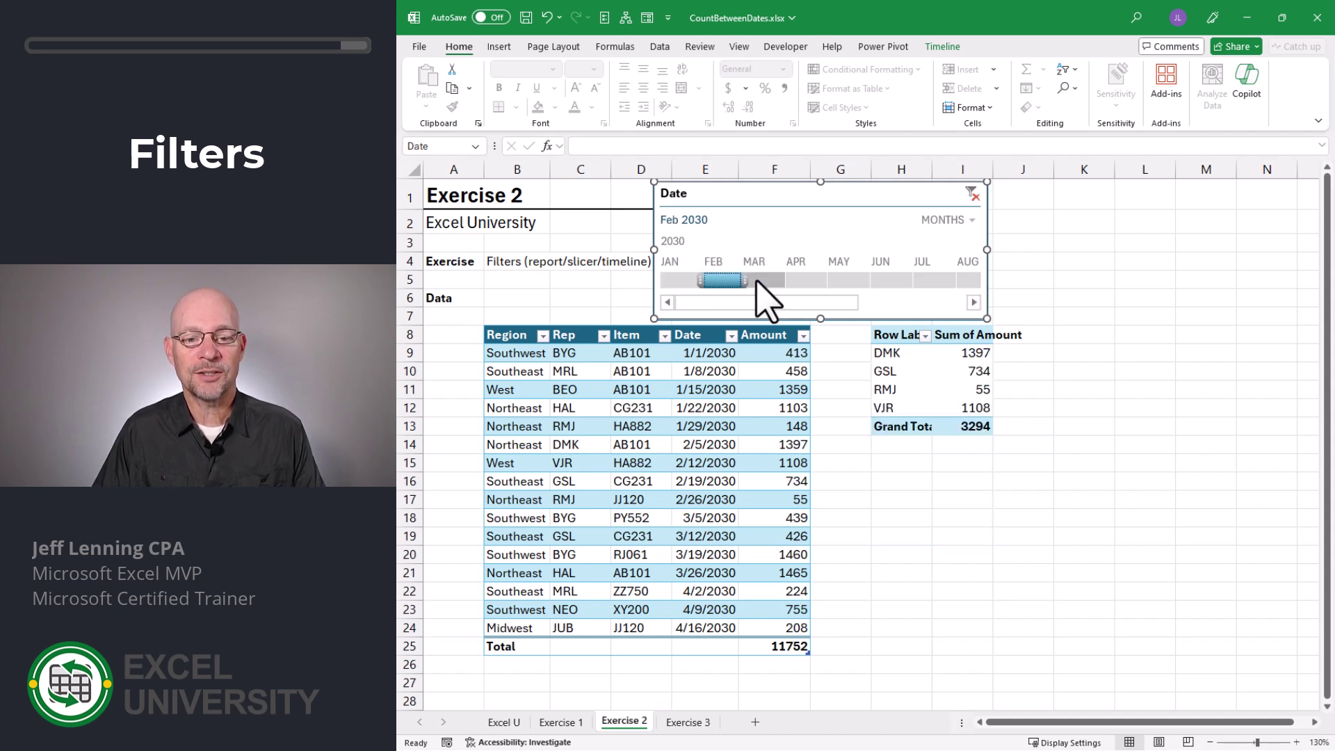
left_click(762, 281)
left_click(799, 280)
left_click(682, 280)
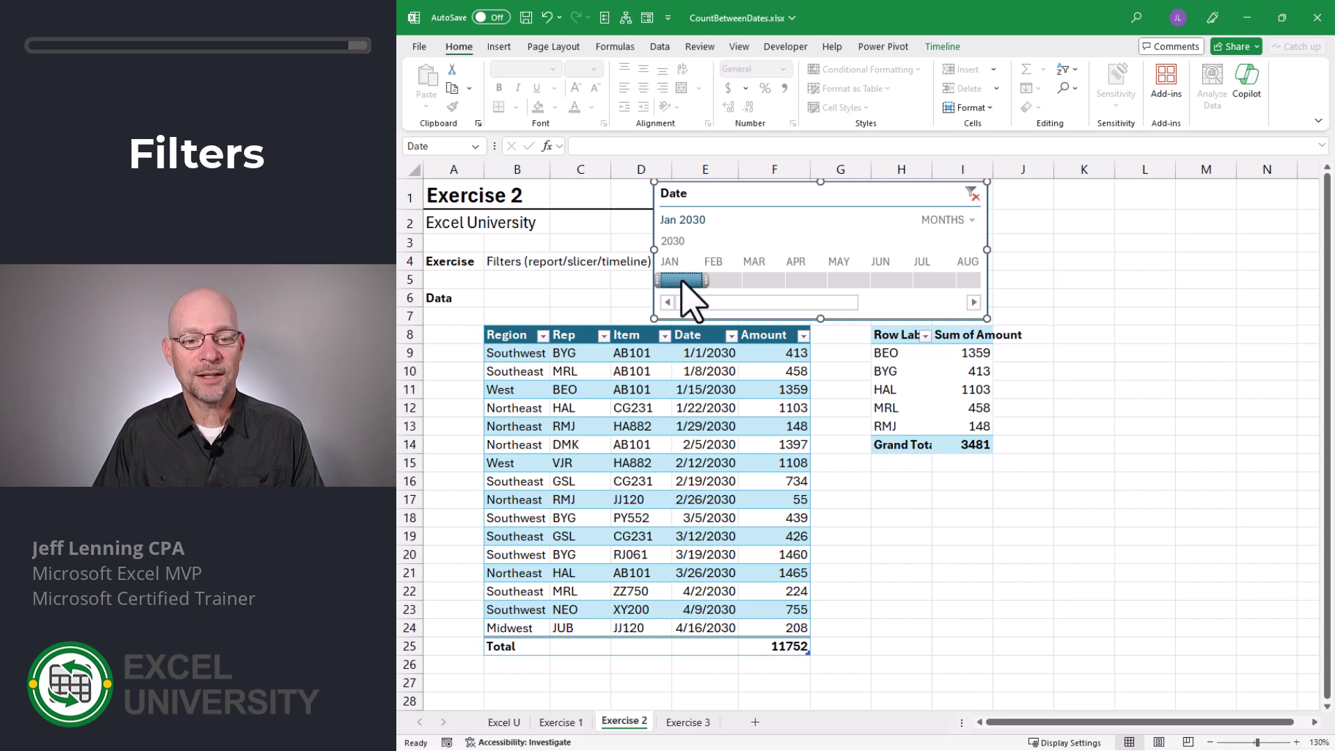
left_click_drag(716, 282, 848, 282)
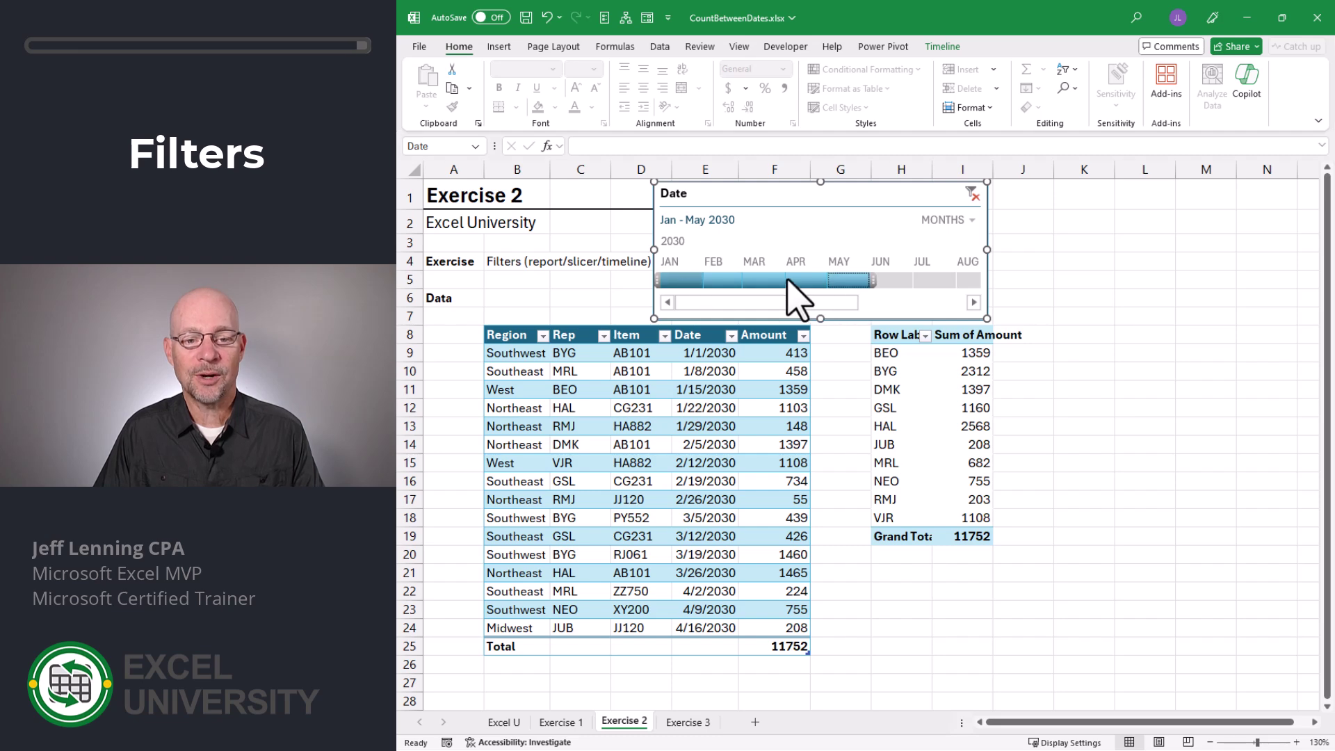
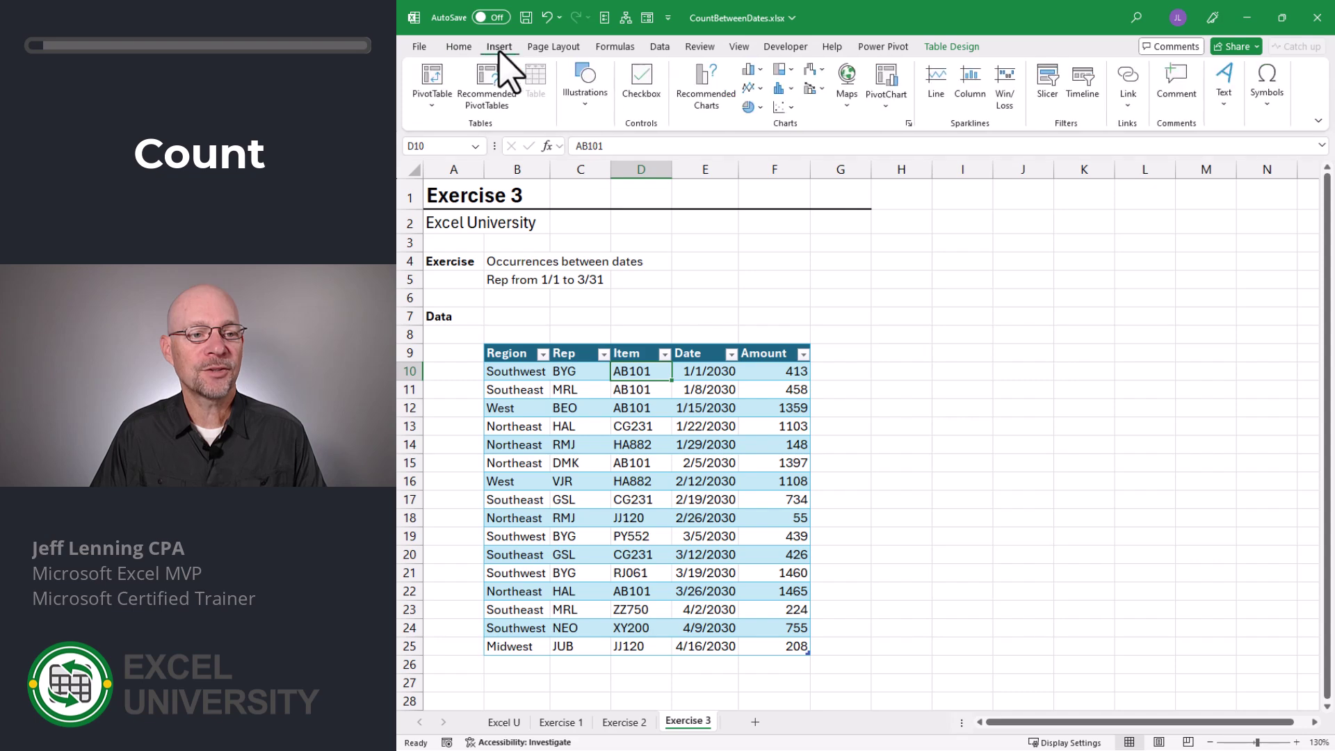
Insert a PivotTable based on the Exercise 3 data table at cell H9 of the same worksheet
left_click(436, 87)
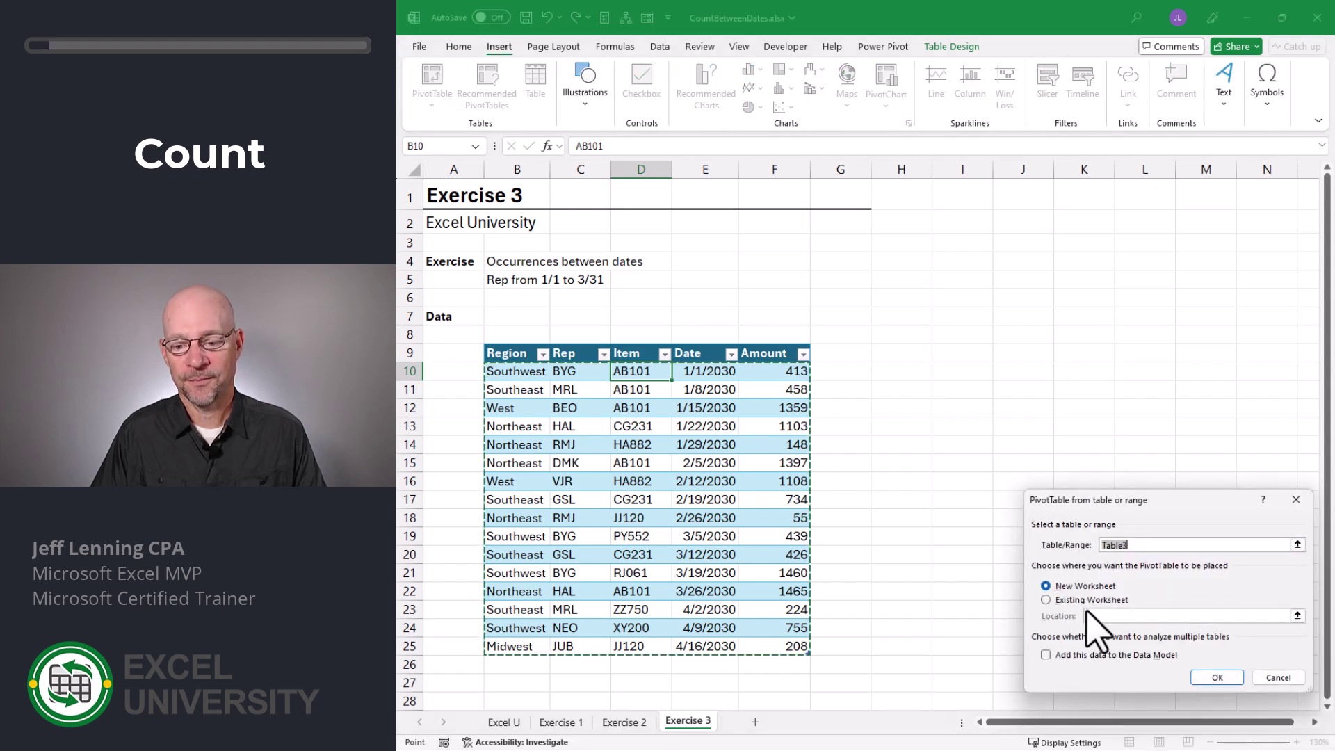
left_click(1054, 600)
left_click(898, 360)
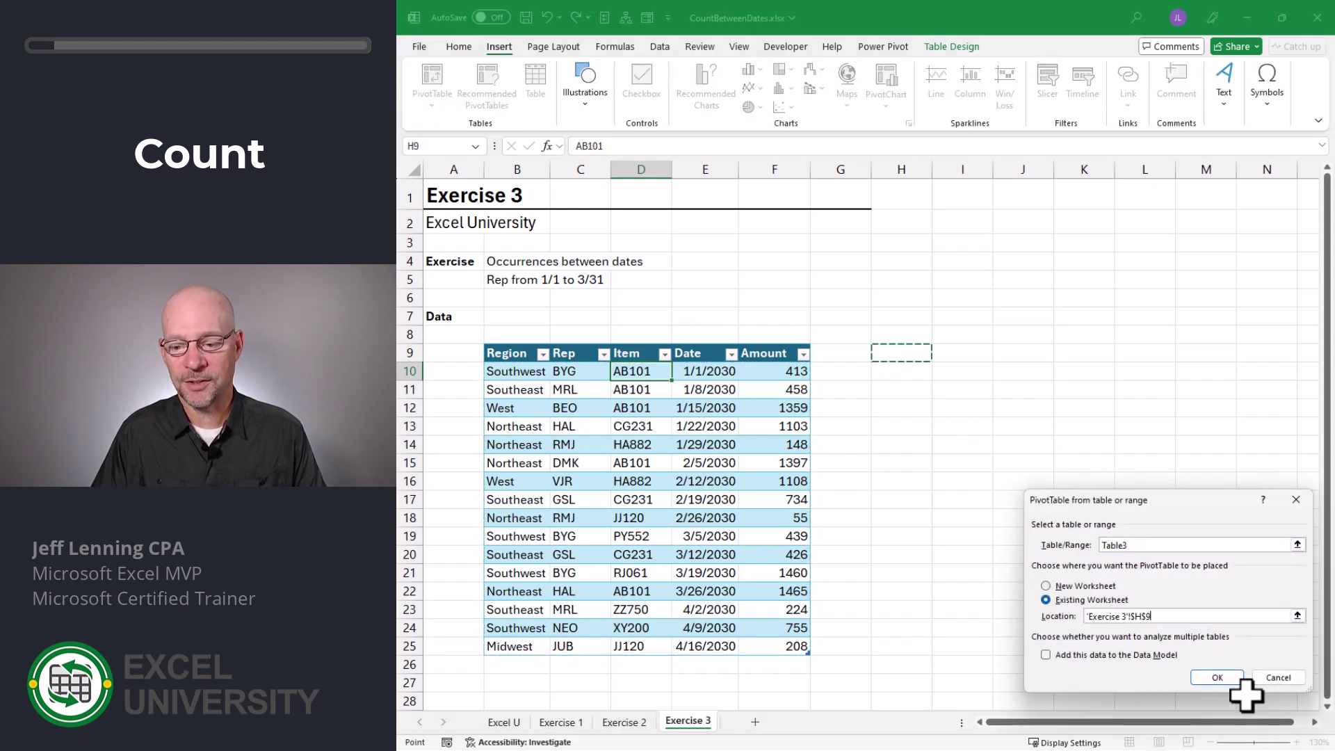
left_click(1218, 678)
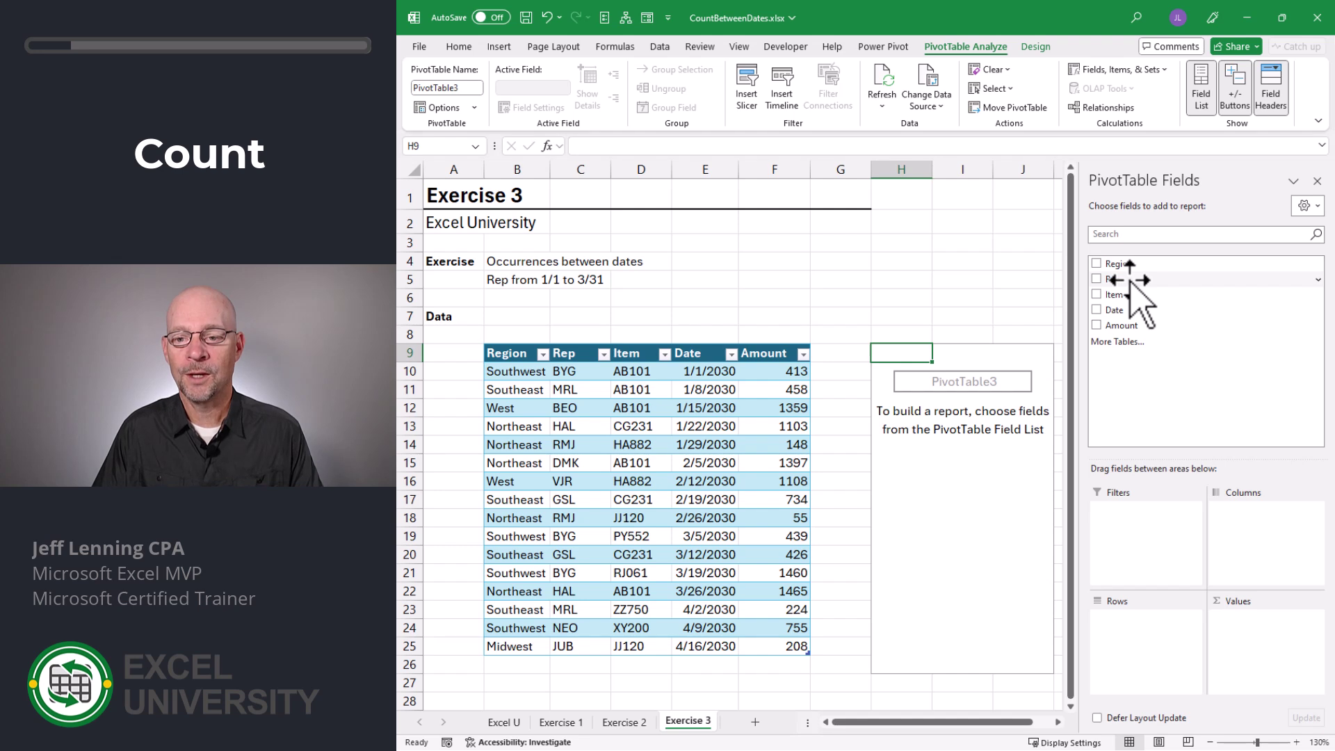
Lay out the new PivotTable with Rep in the rows and Amount in the values
left_click_drag(1130, 279, 1168, 627)
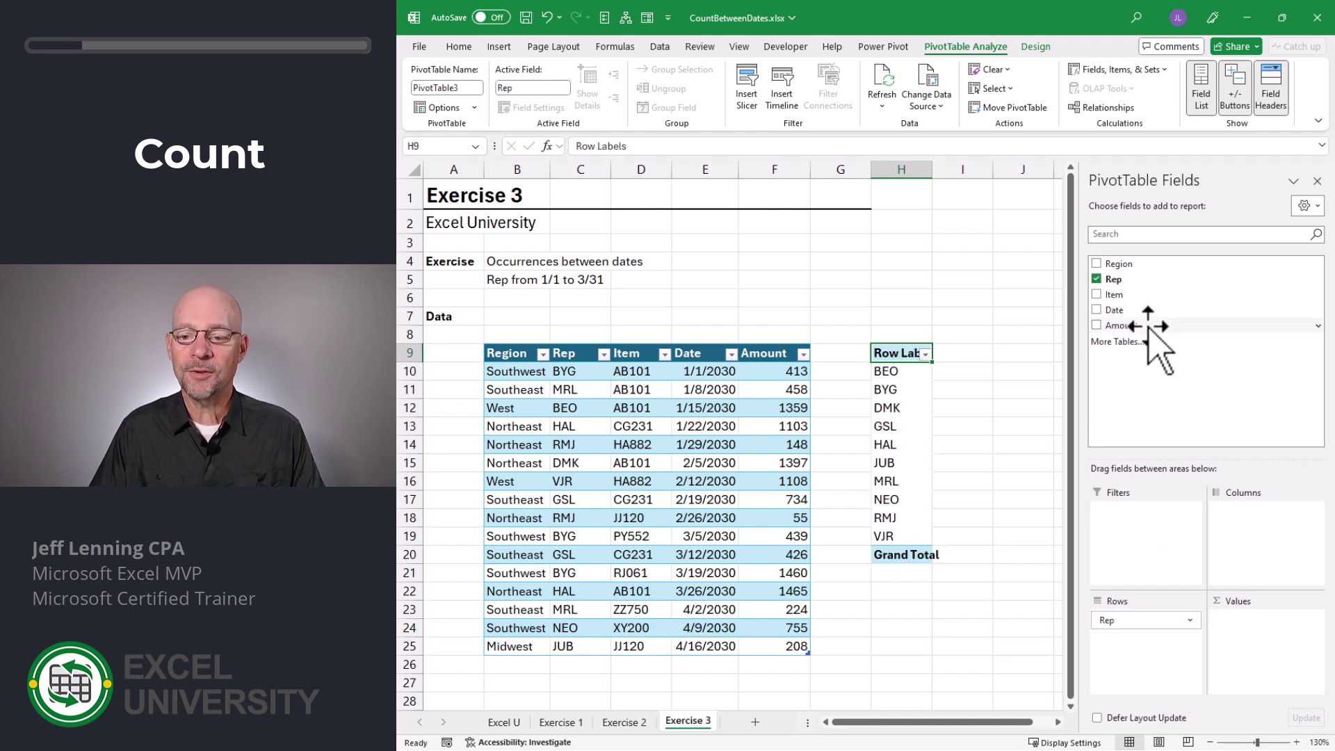
left_click_drag(1221, 325, 1249, 673)
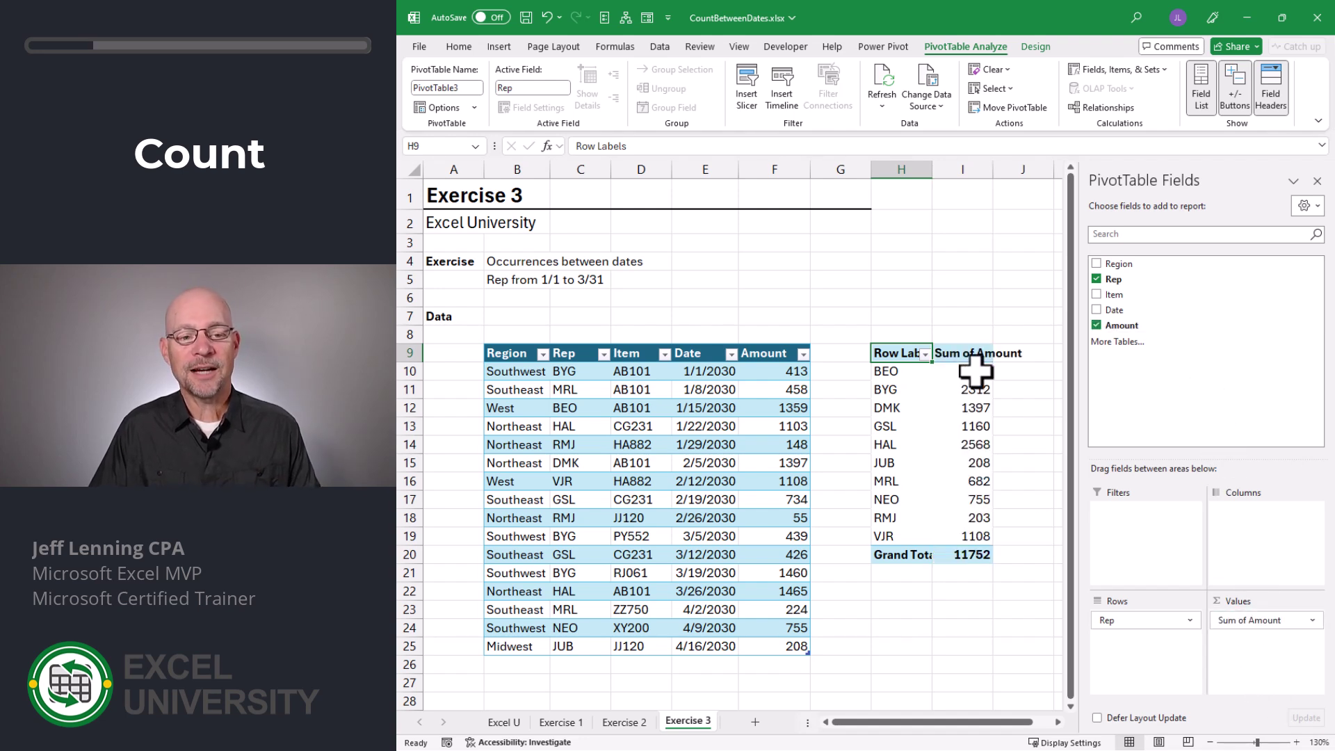
mouse_move(975, 372)
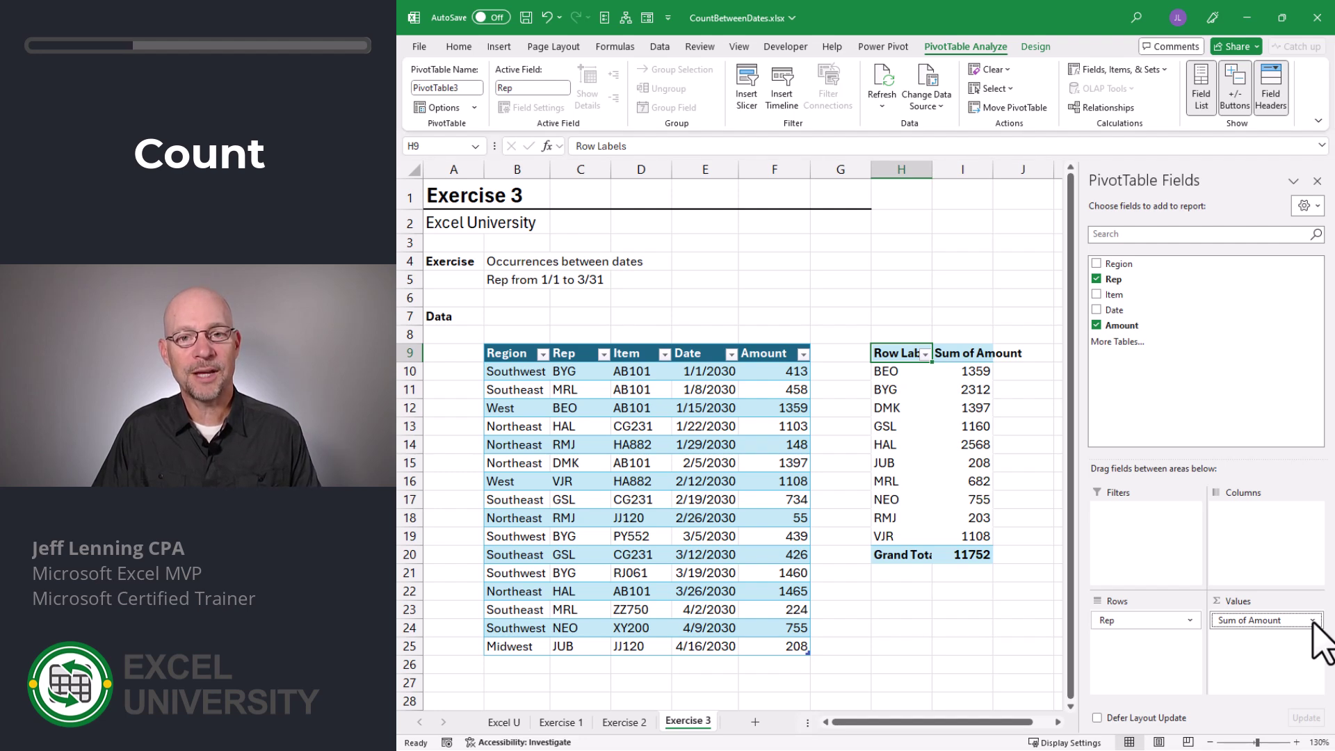
Summarize the PivotTable's Amount values by Count instead of Sum
left_click(966, 373)
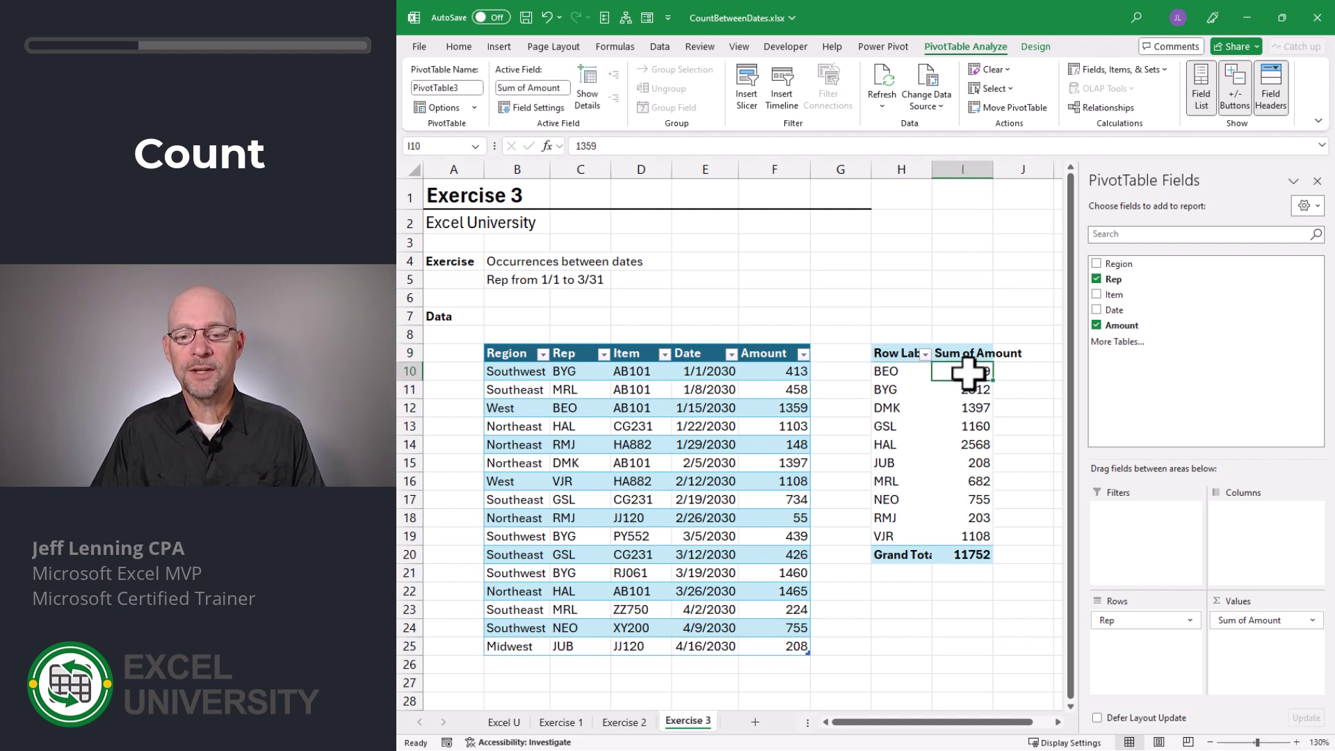
right_click(966, 373)
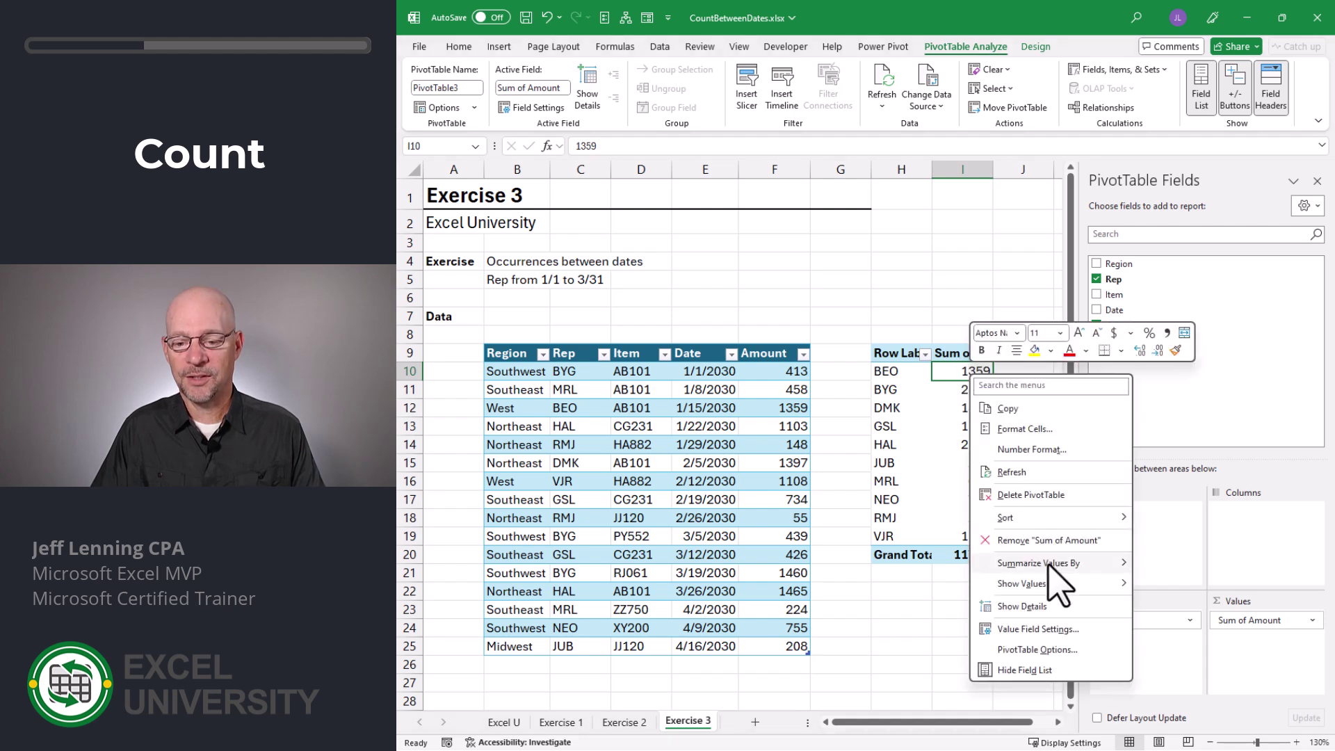
mouse_move(1049, 566)
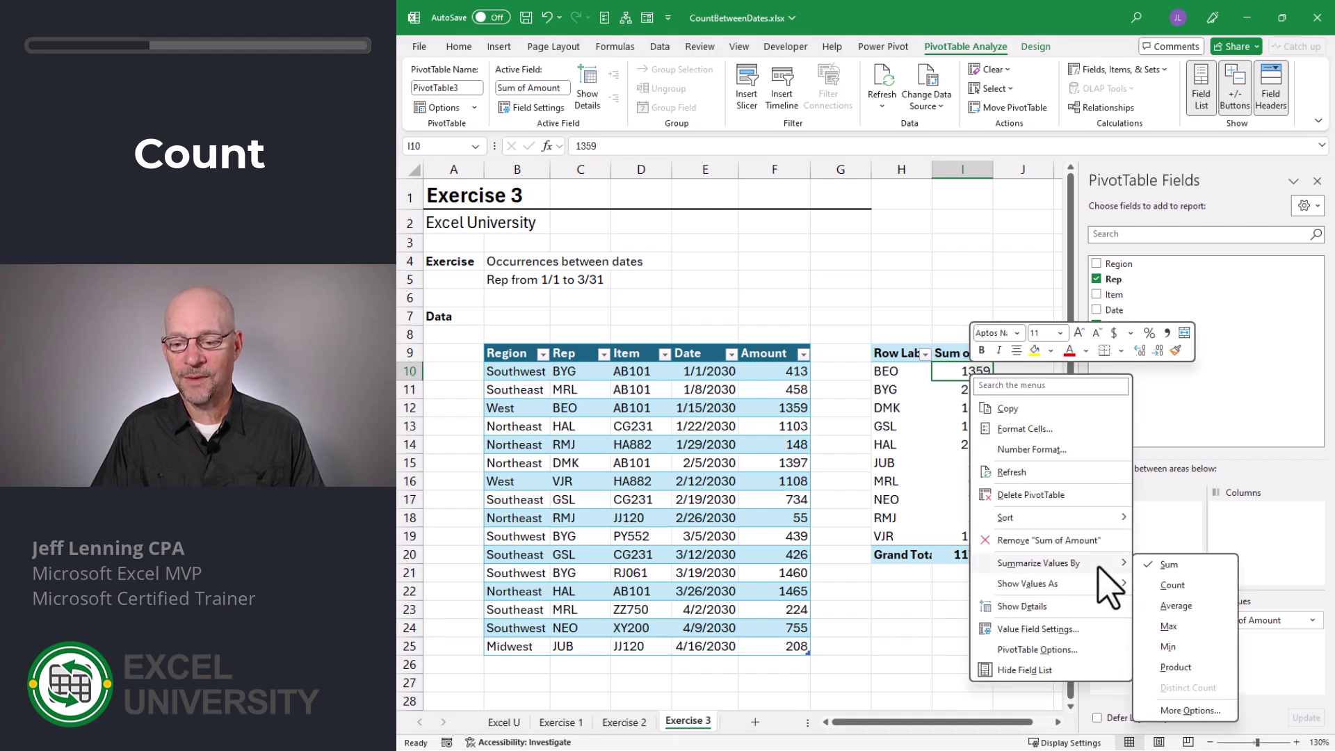
left_click(1184, 586)
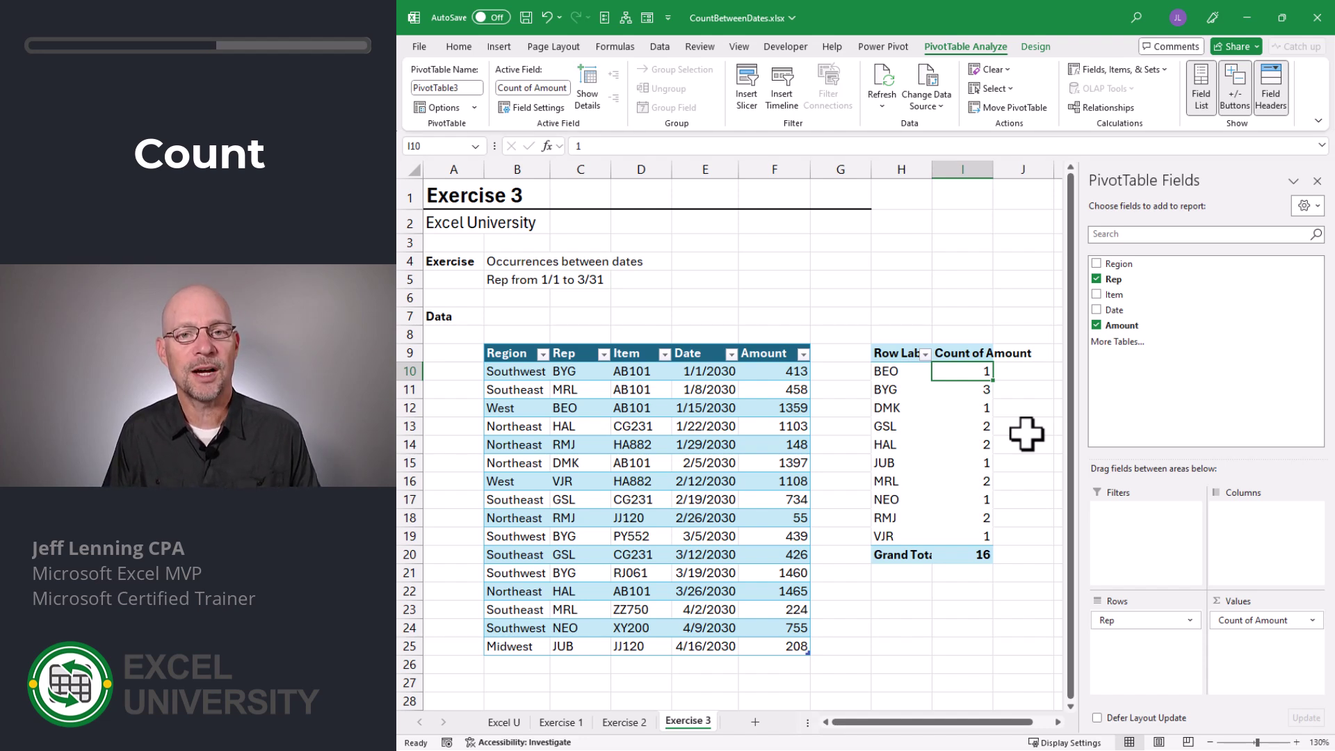
Add a Date timeline above the Exercise 3 PivotTable and filter it to January through March 2030
right_click(1121, 309)
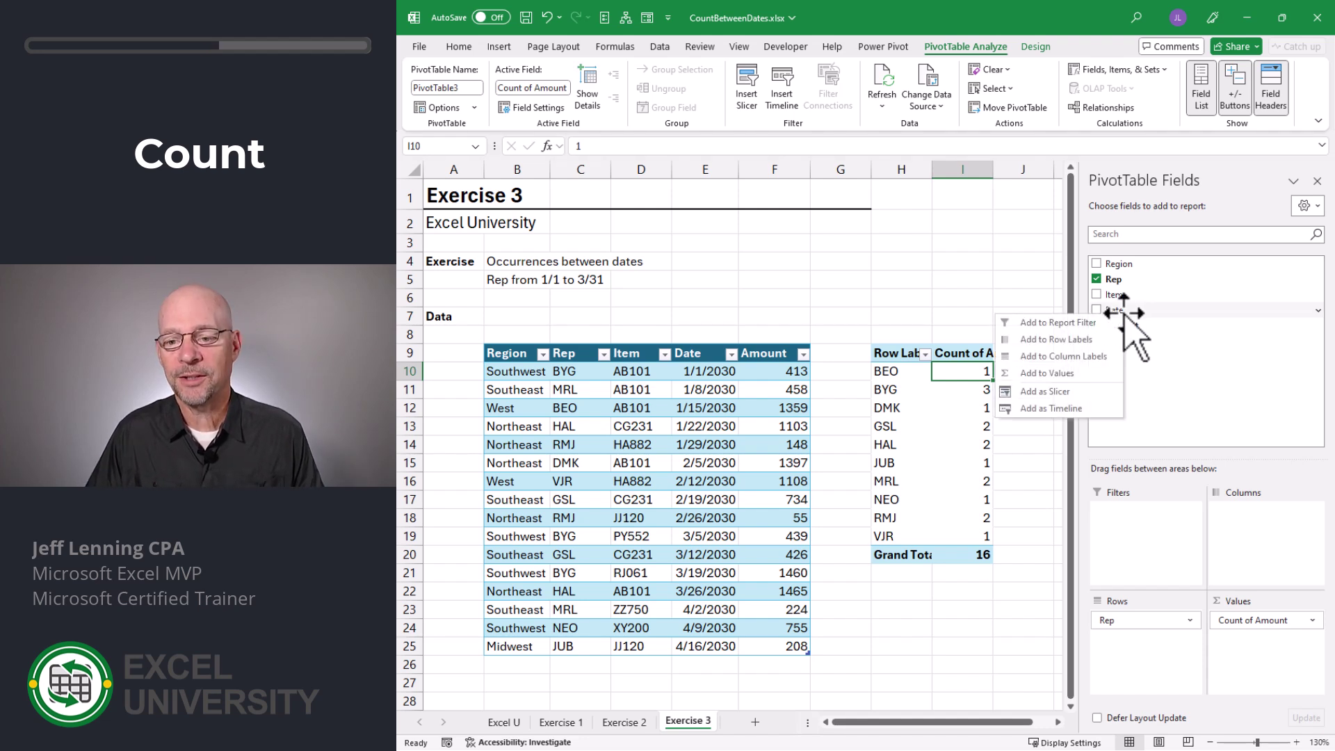
left_click(1077, 409)
left_click_drag(721, 403, 792, 201)
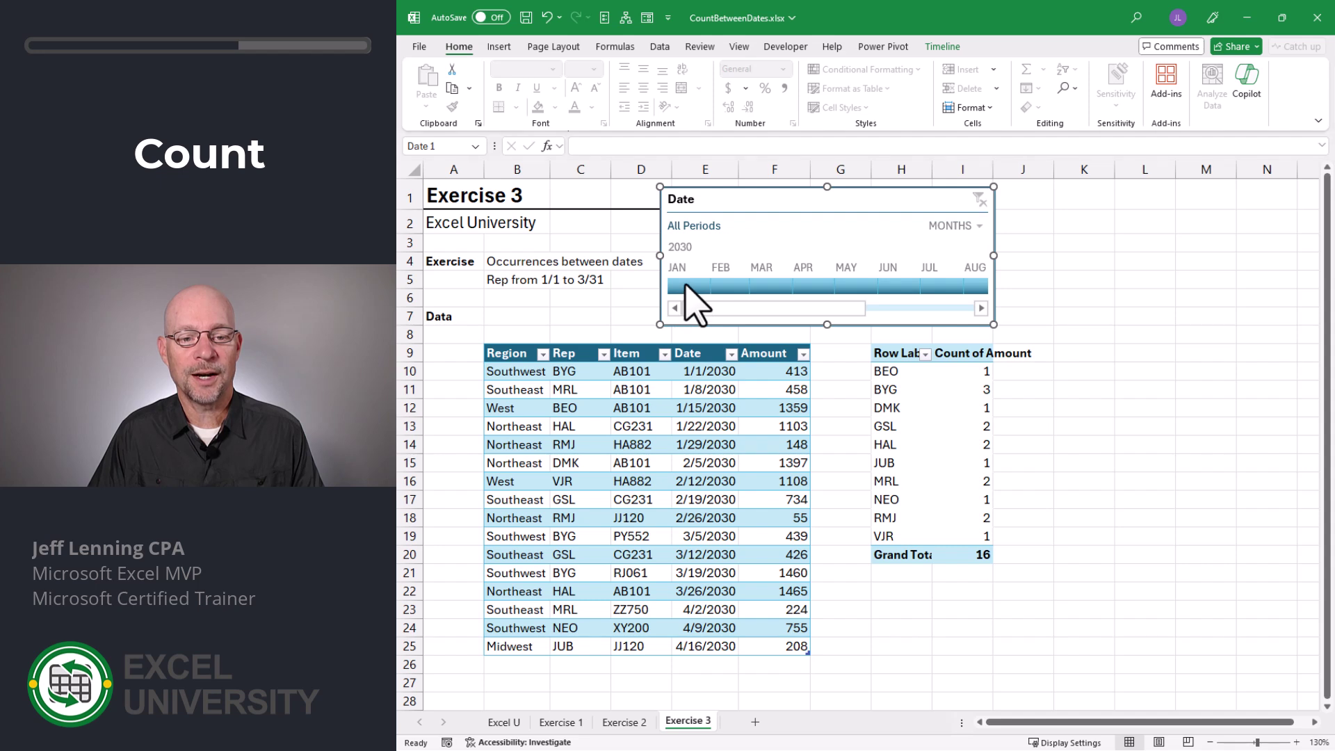
left_click_drag(687, 287, 768, 292)
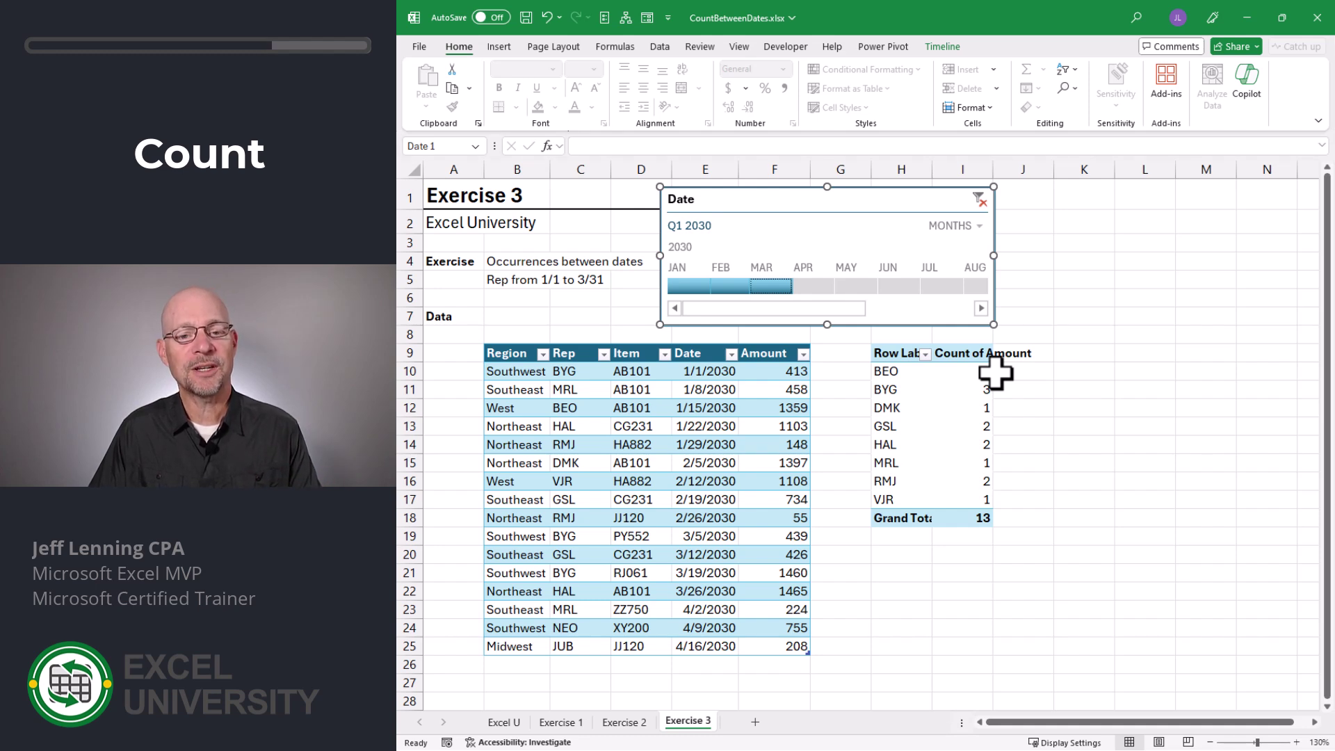
Switch the Date timeline to days and filter the PivotTable to January 1 through 10, 2030
left_click(970, 228)
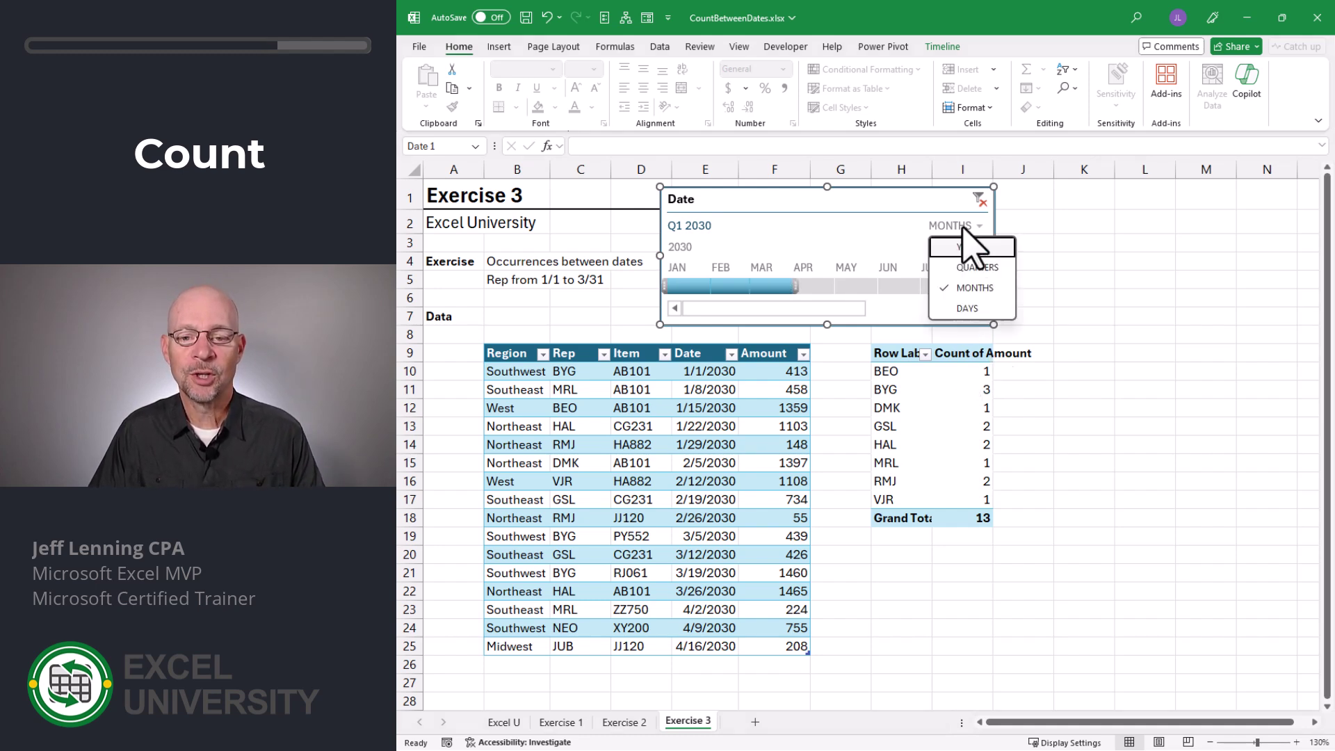
left_click(980, 309)
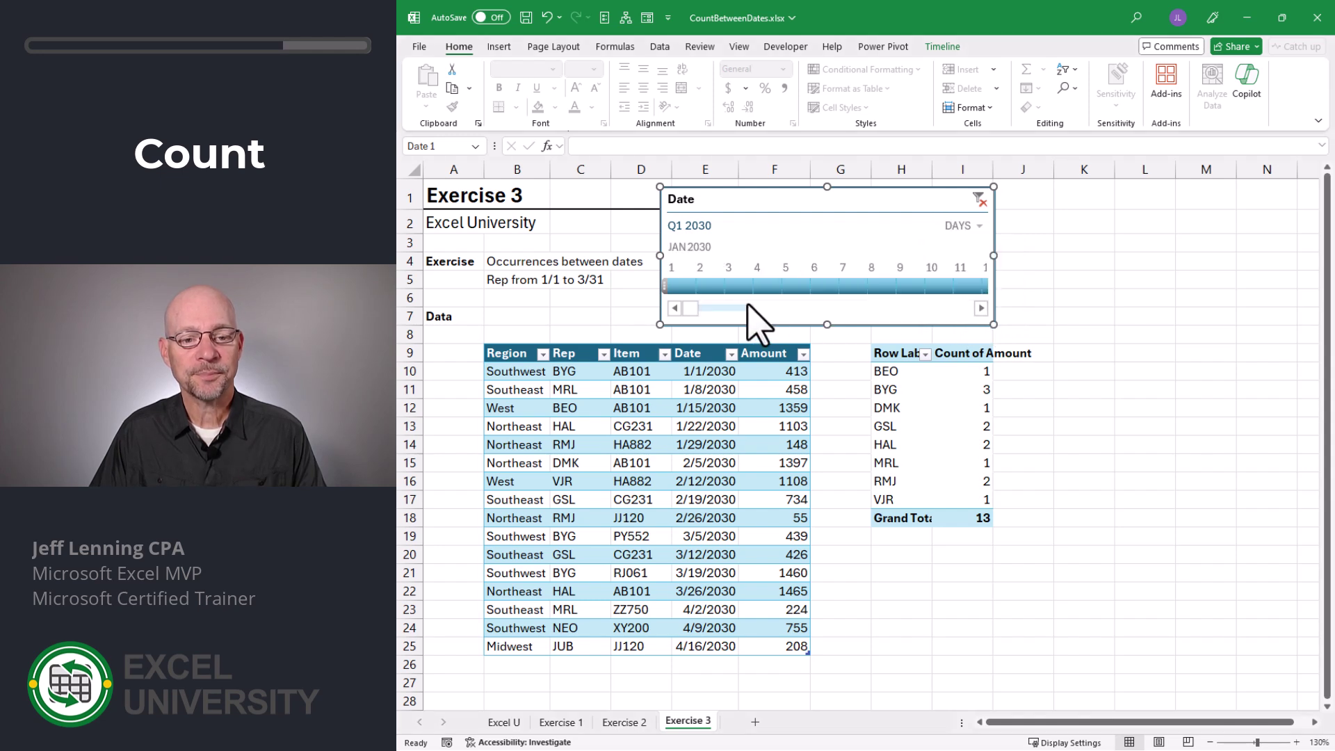
left_click_drag(688, 288, 932, 285)
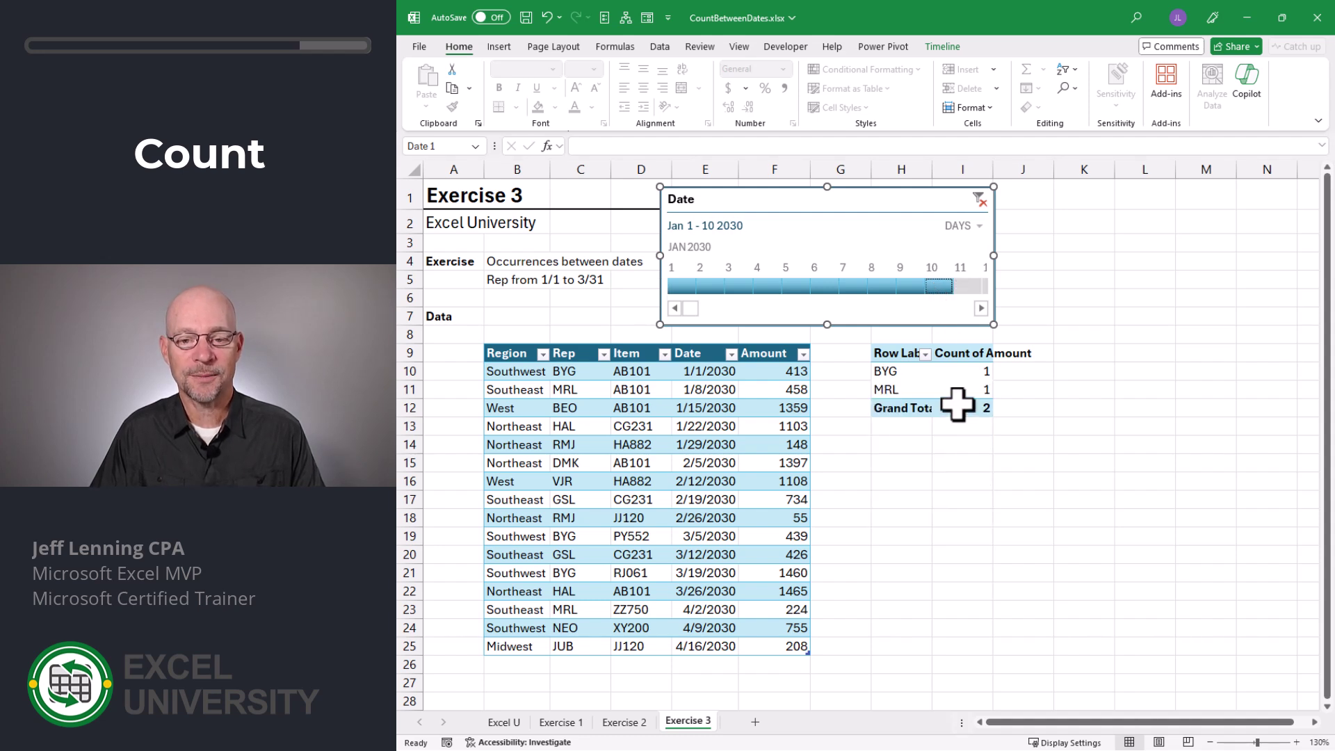
Clear and remove the Date timeline, and add Date as a report filter on the PivotTable instead
key("alt+c")
left_click(951, 371)
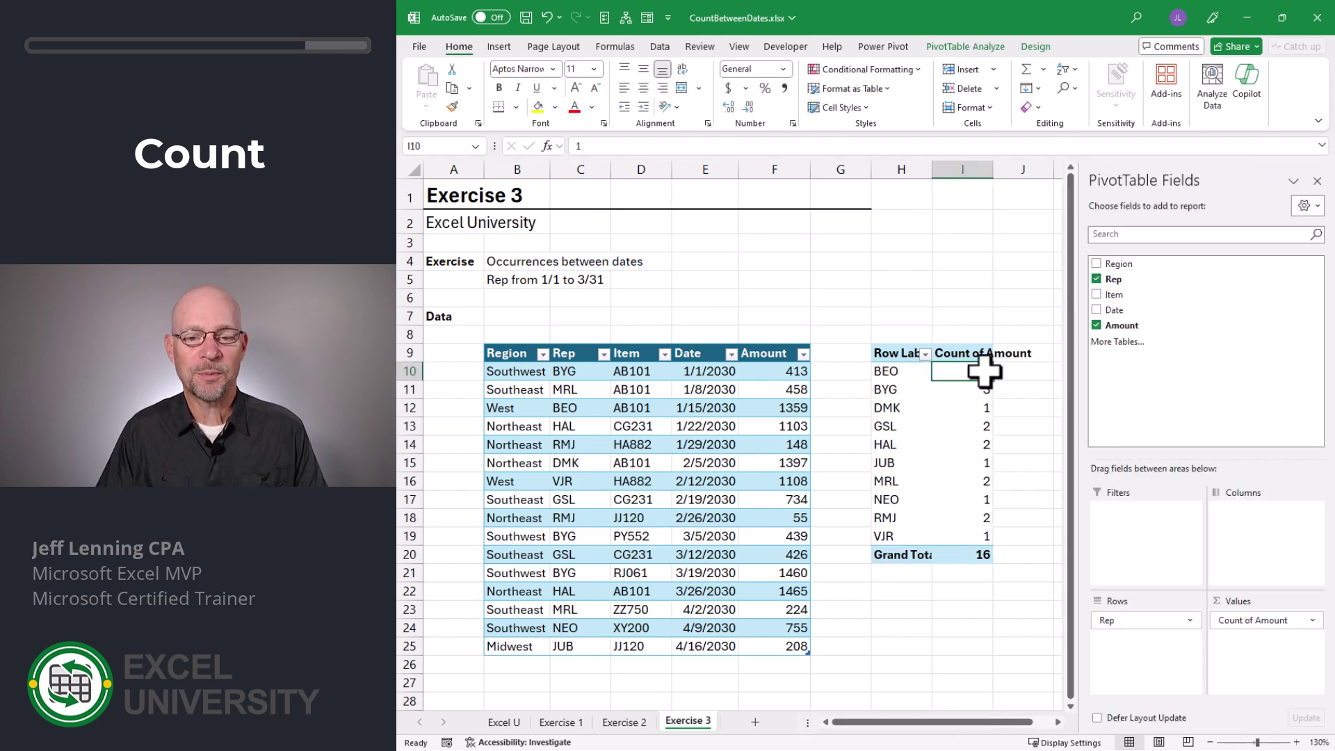
left_click_drag(1119, 310, 1144, 542)
Allow multiple items in the Date report filter and apply it with all dates selected
left_click(985, 317)
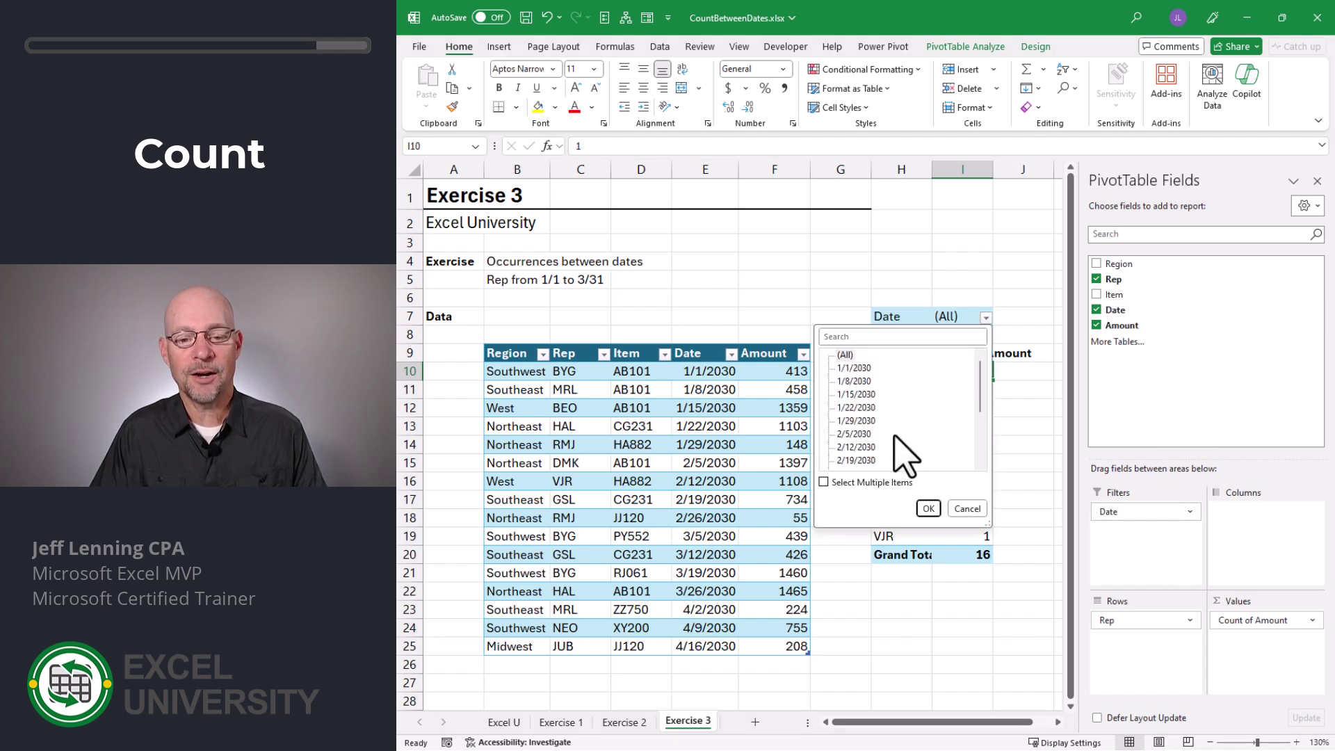
left_click(824, 483)
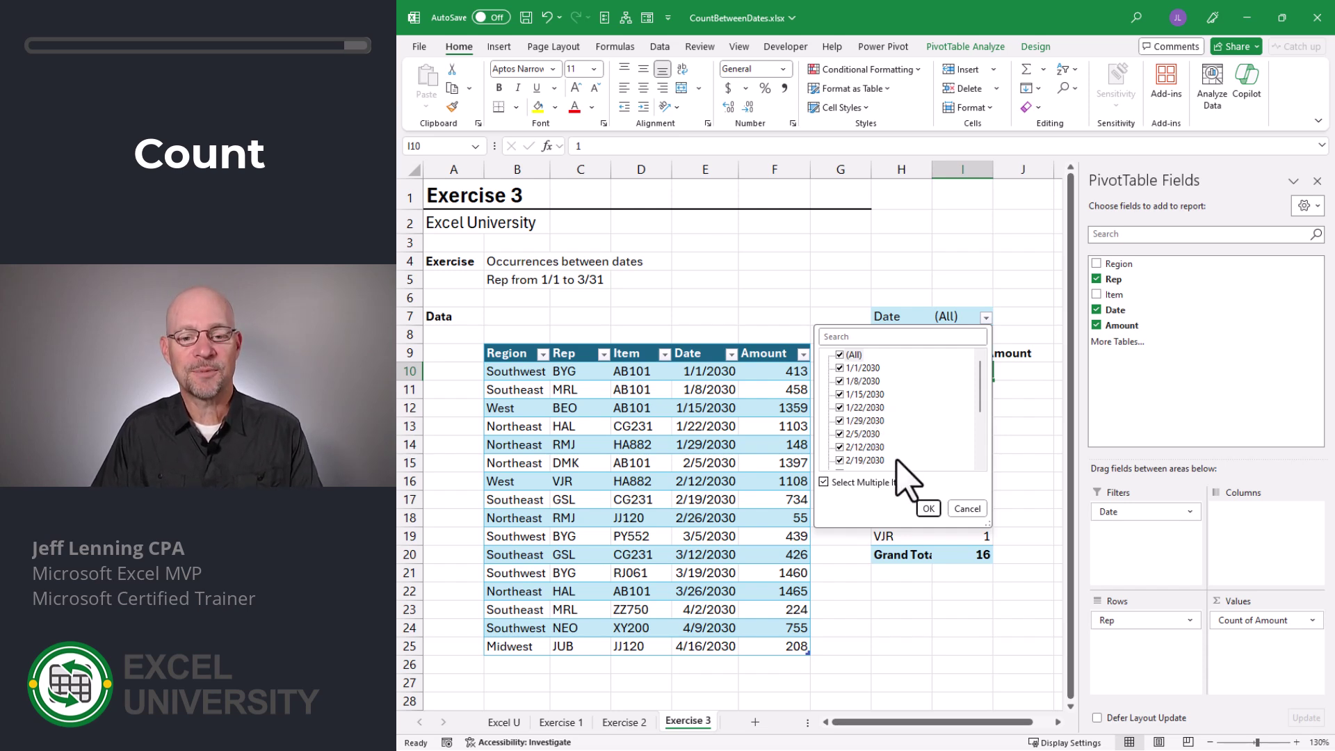
left_click(929, 508)
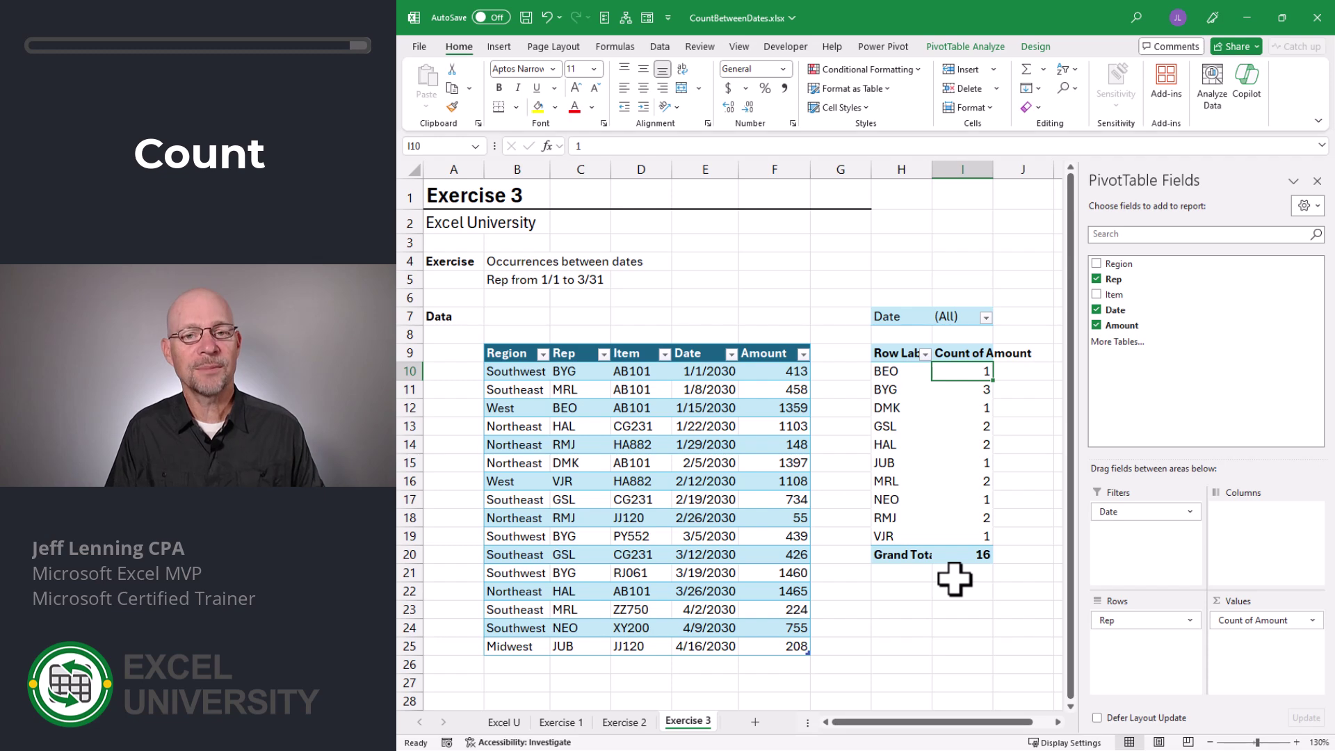